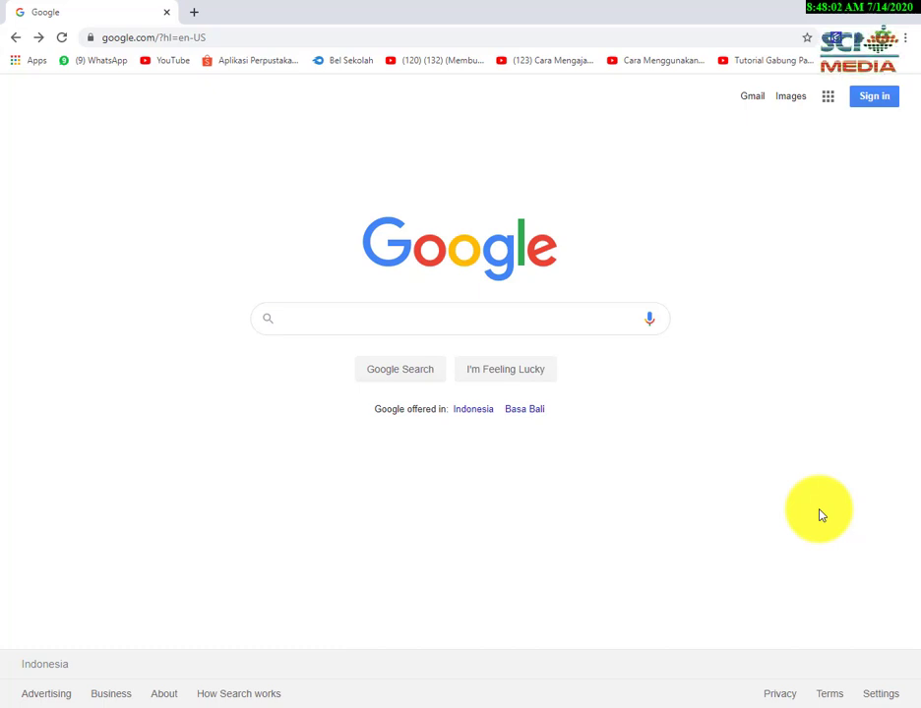
Go to classroom.google.com in Chrome to reach the Google sign-in page.
left_click(208, 37)
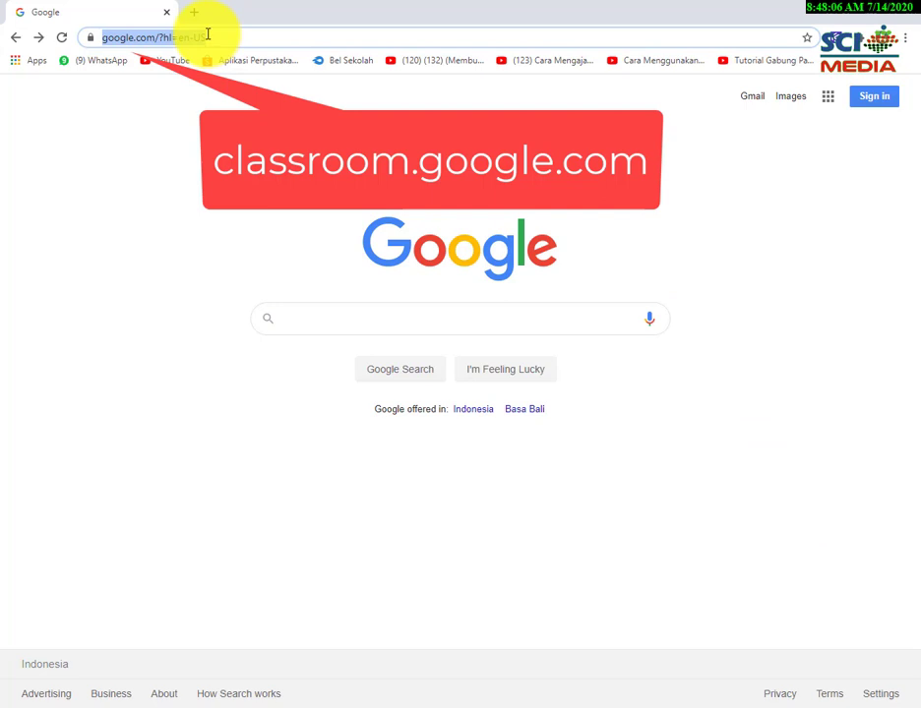
type("clas")
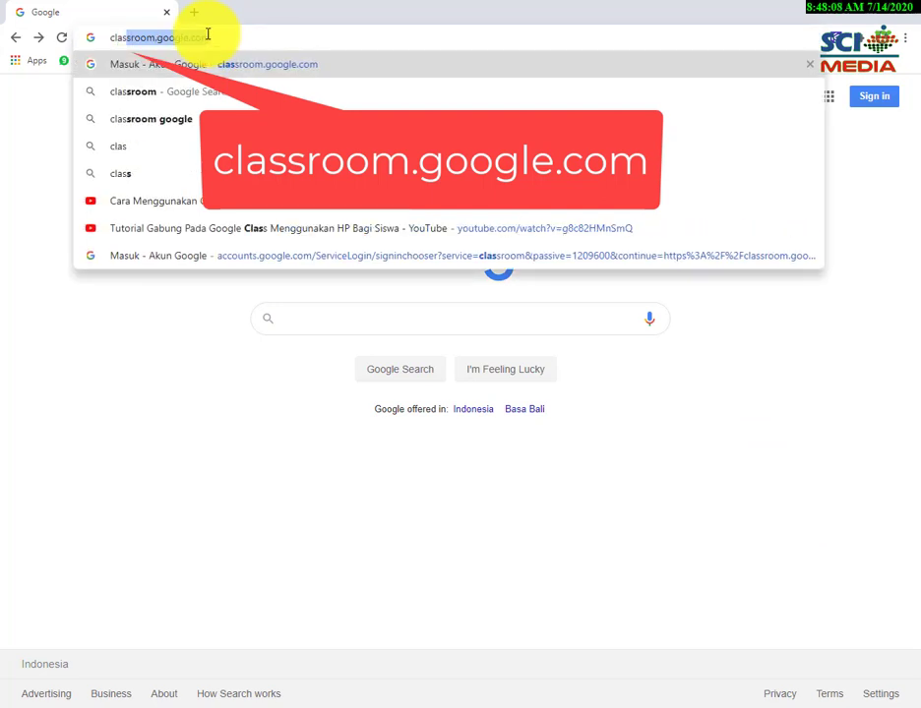
key("Return")
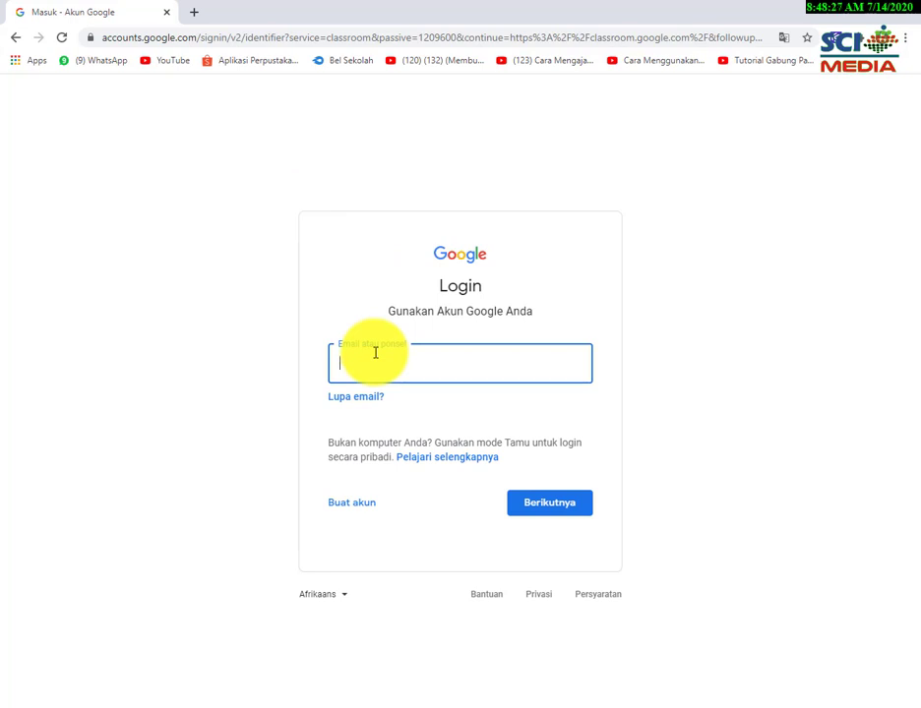
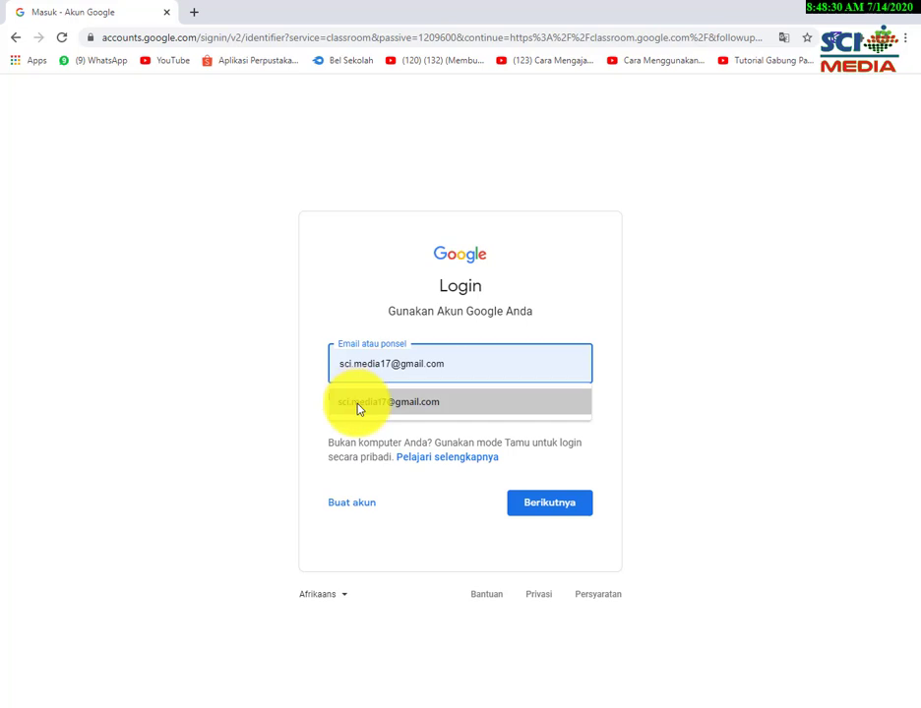
Sign in with the account's e-mail address and password to reach the Classroom home page.
left_click(362, 402)
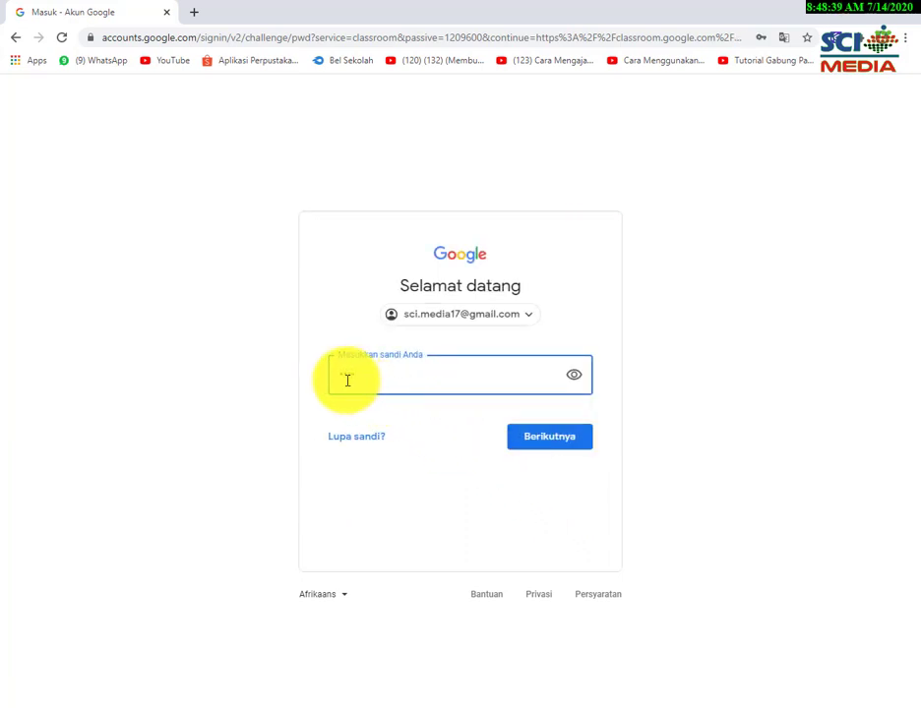
type("•••••")
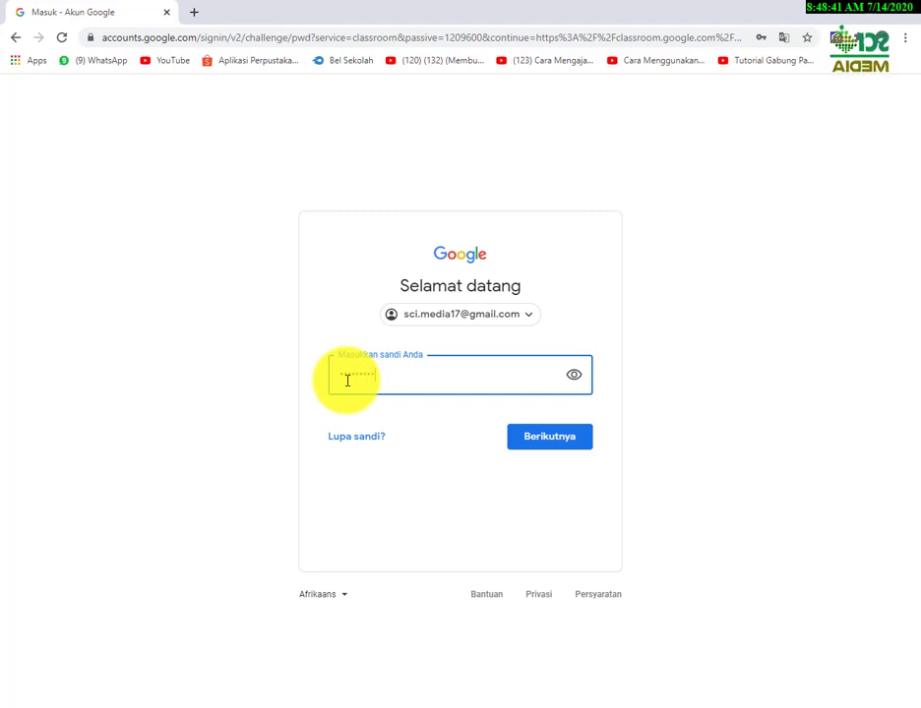
left_click(532, 447)
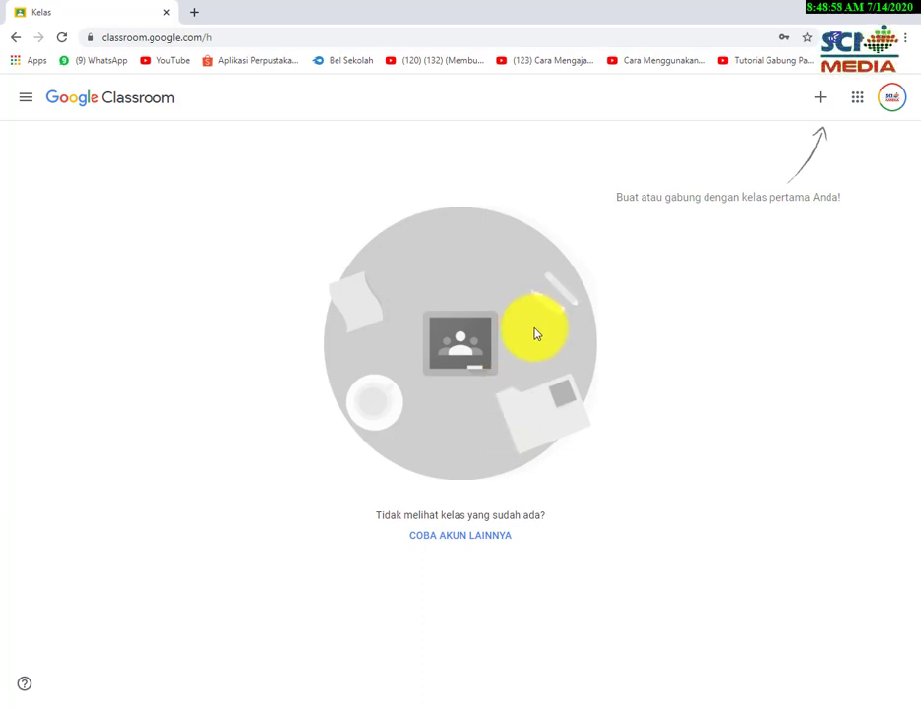
Start creating a class via Buat kelas and accept the school-use notice.
left_click(819, 98)
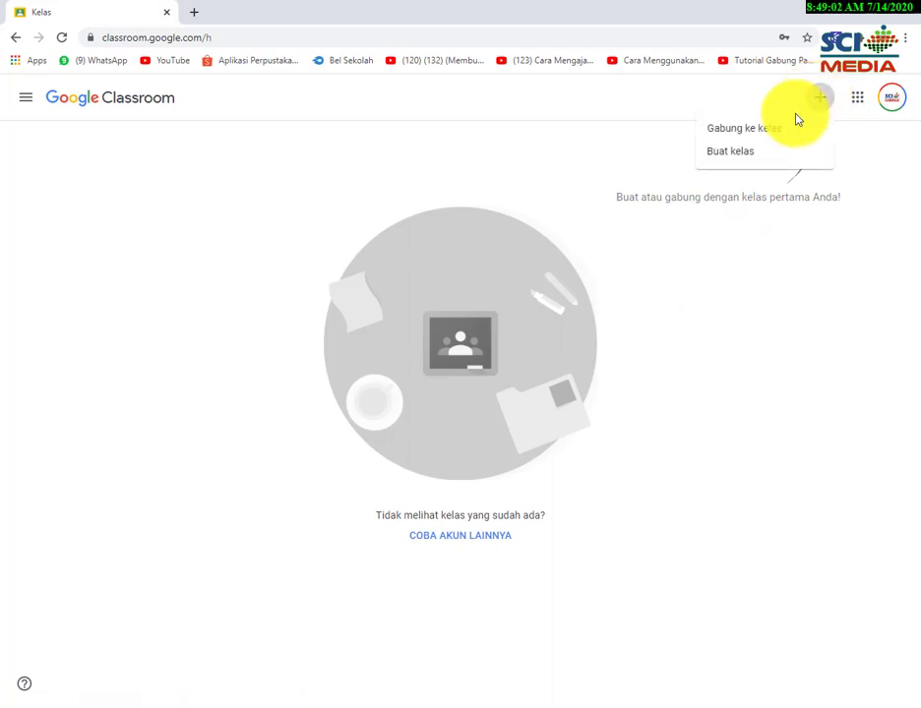
left_click(752, 155)
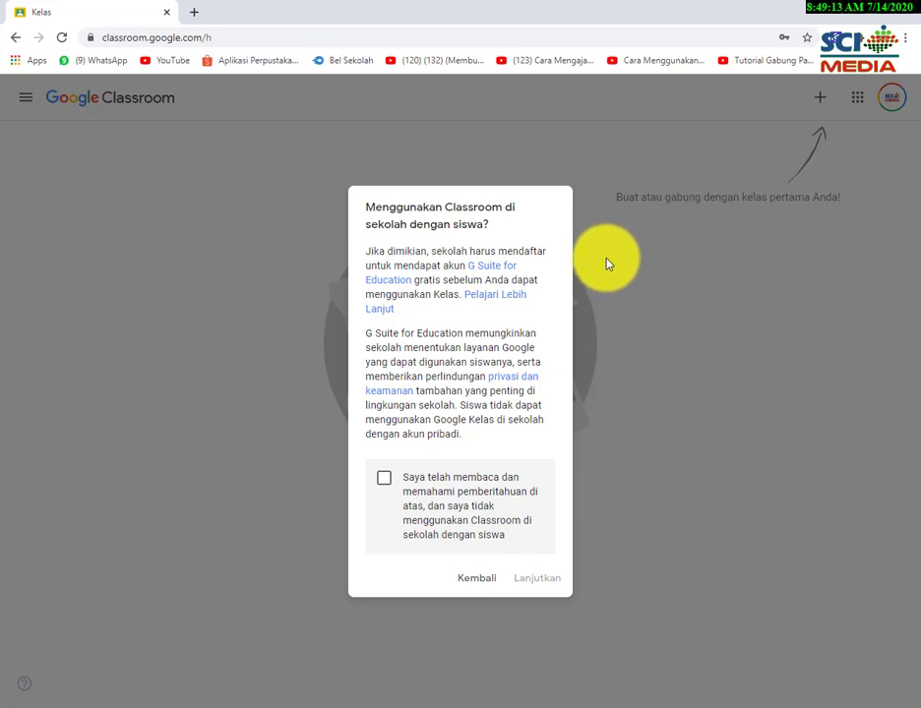
left_click(385, 481)
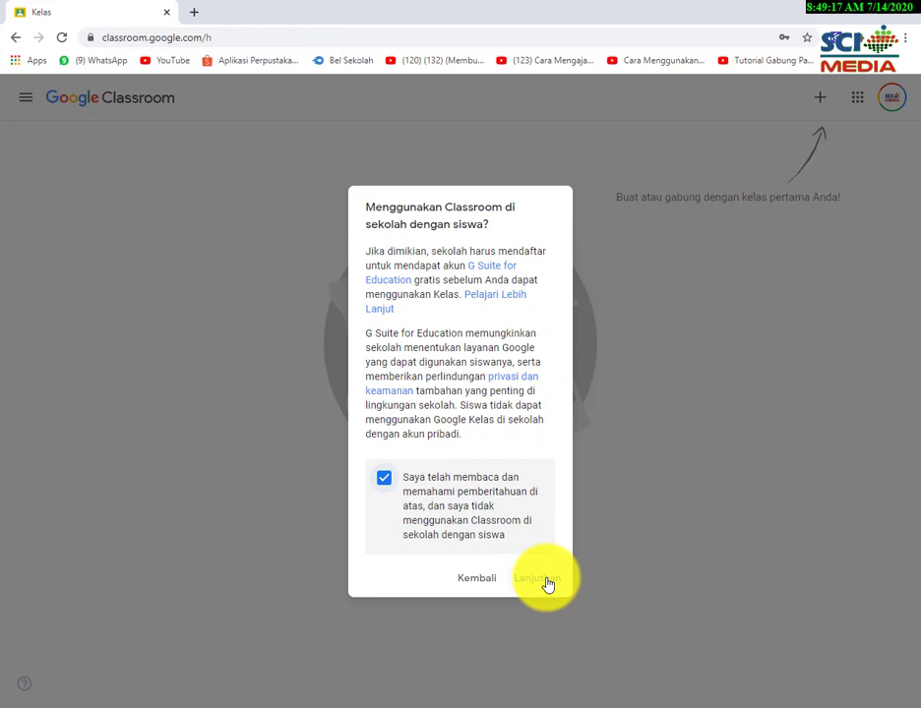
left_click(547, 581)
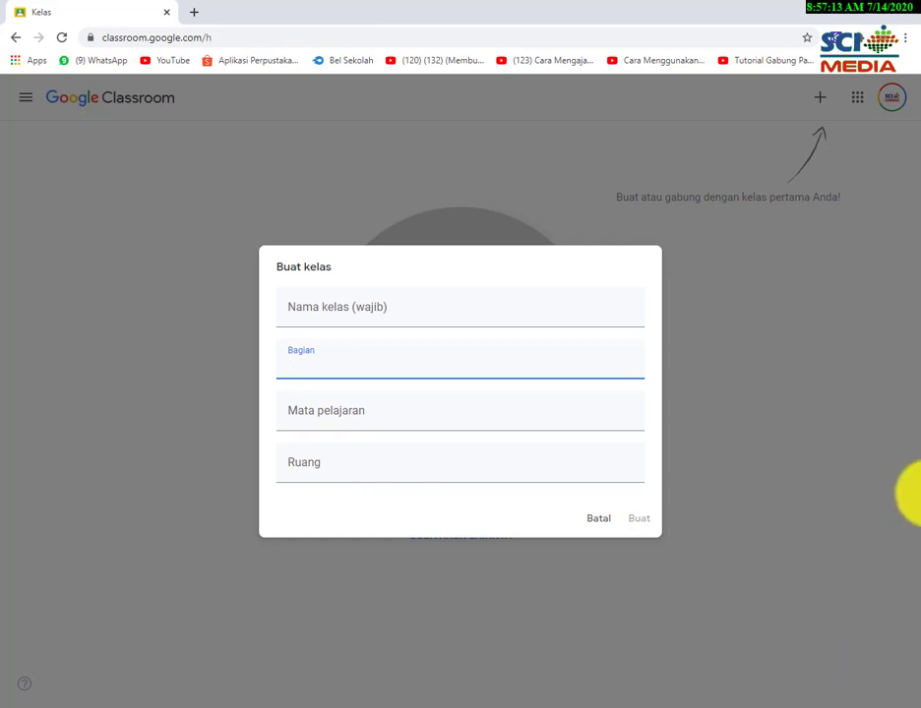
Create the class 'Kelas 4' with section 'Matematika'.
left_click(354, 304)
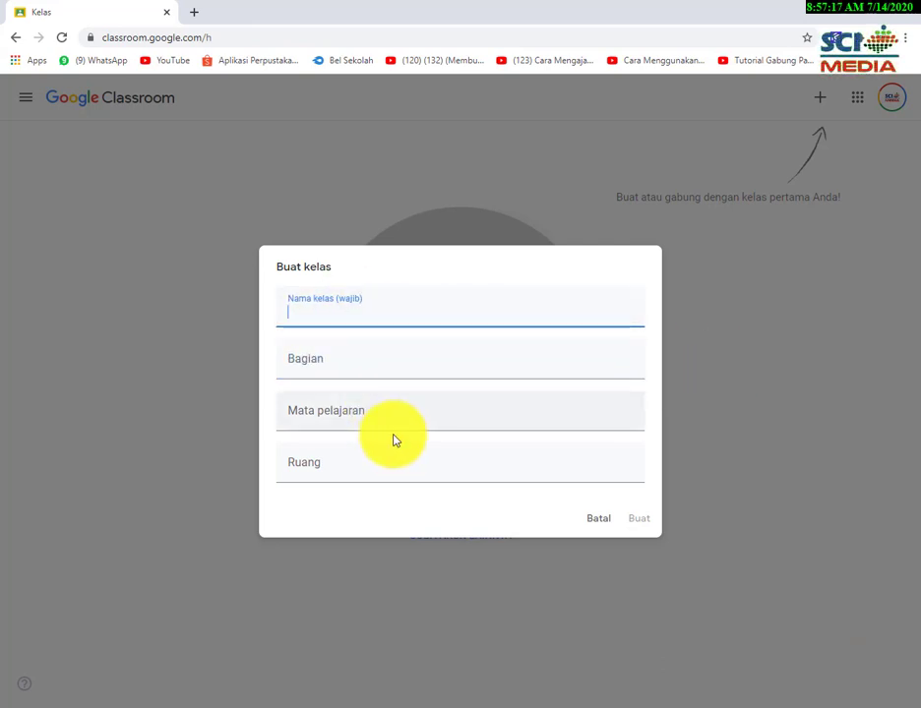
type("Kelas ")
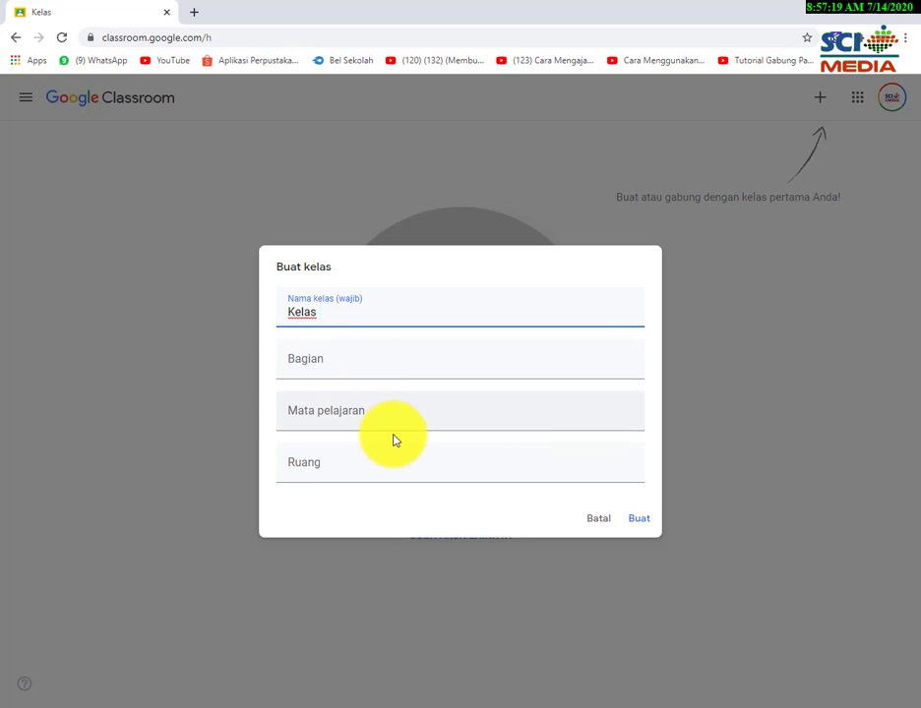
type("4")
left_click(343, 360)
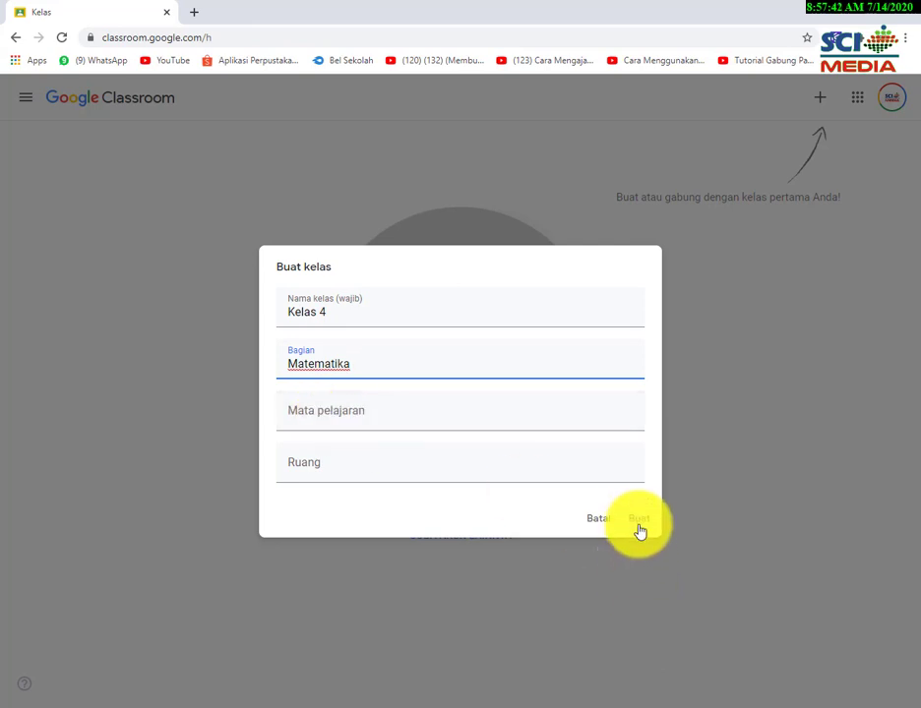
left_click(638, 521)
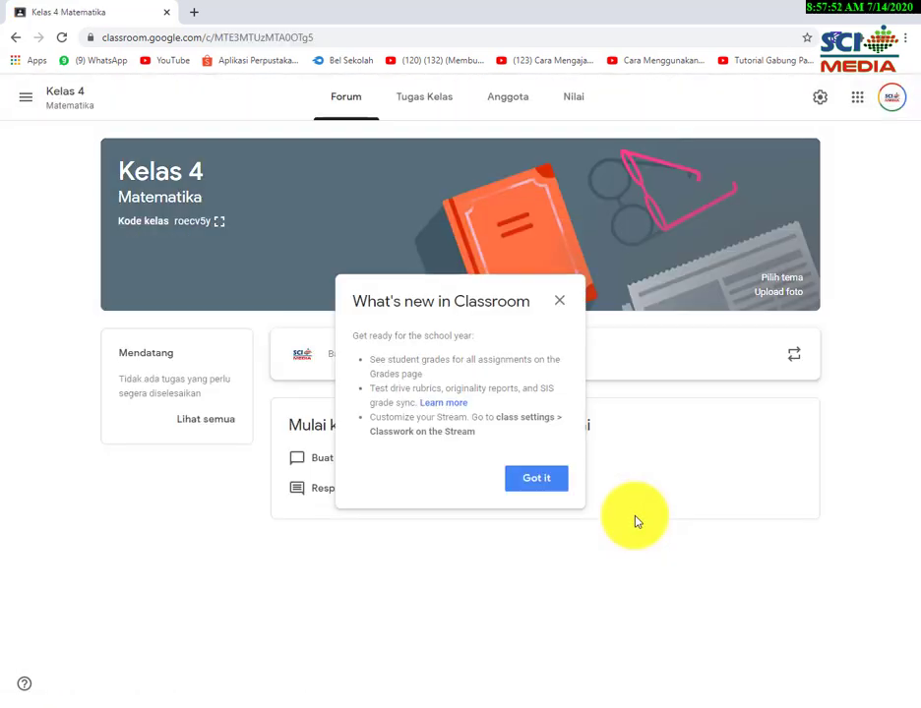
Dismiss the 'What's new in Classroom' notice with Got it.
left_click(559, 306)
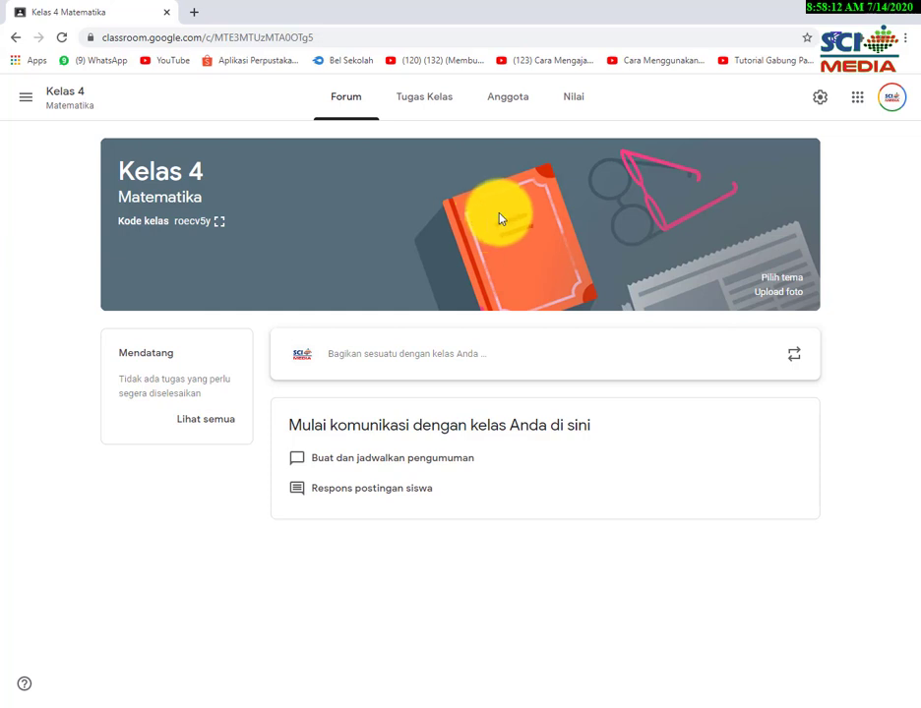
Apply the Math & Science compass and set square theme to the Kelas 4 banner.
left_click(784, 291)
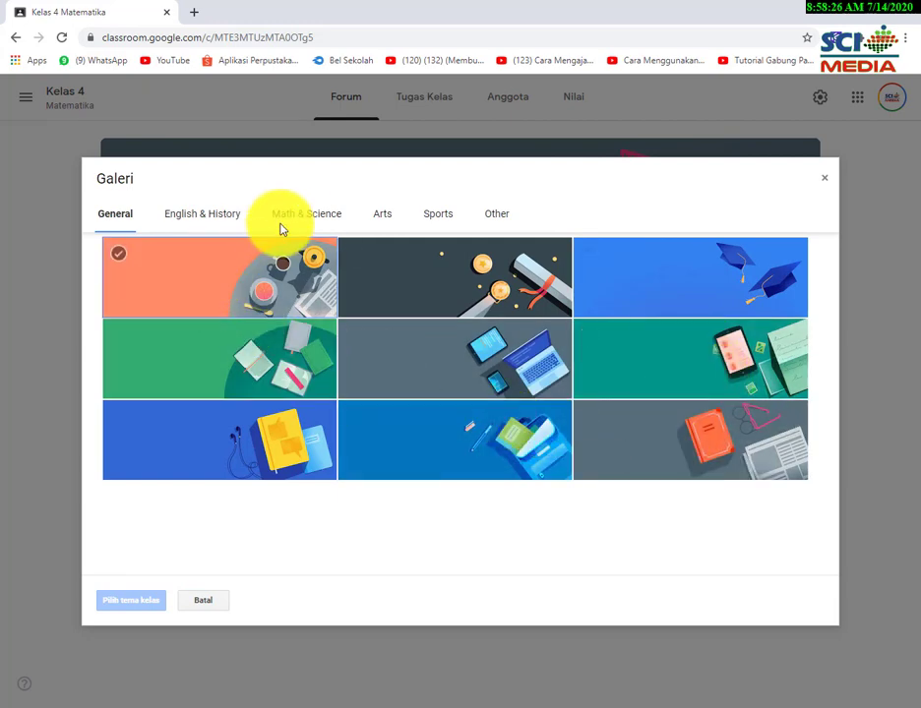
left_click(301, 215)
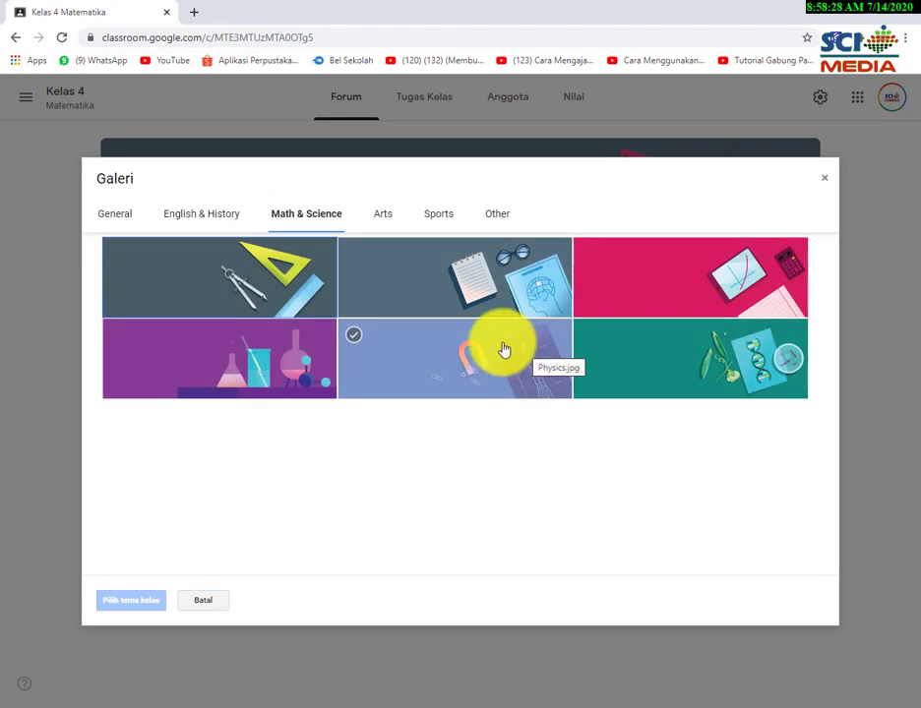
left_click(269, 269)
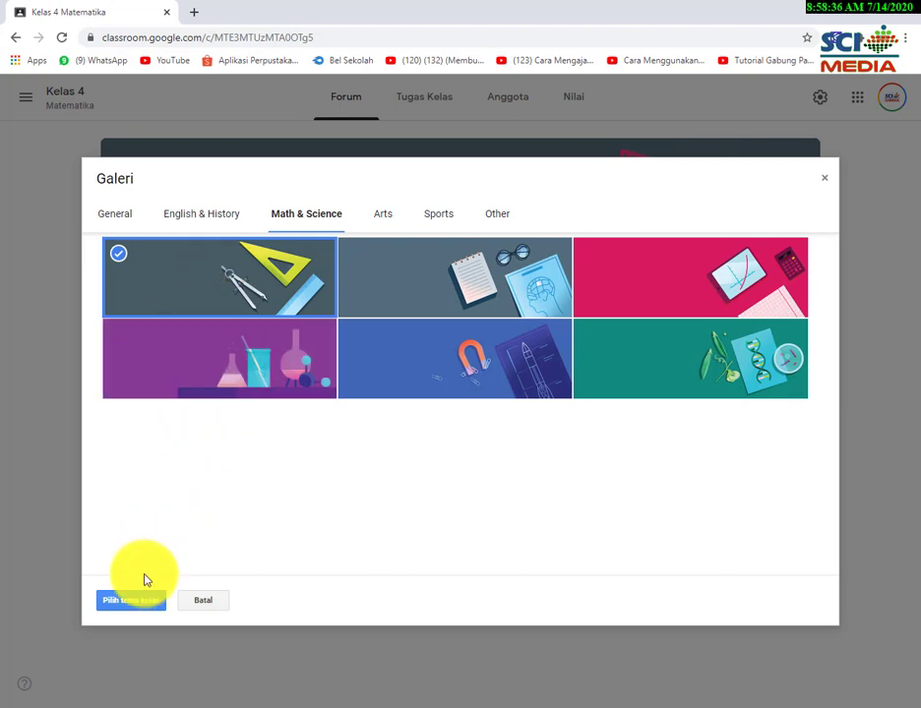
left_click(136, 608)
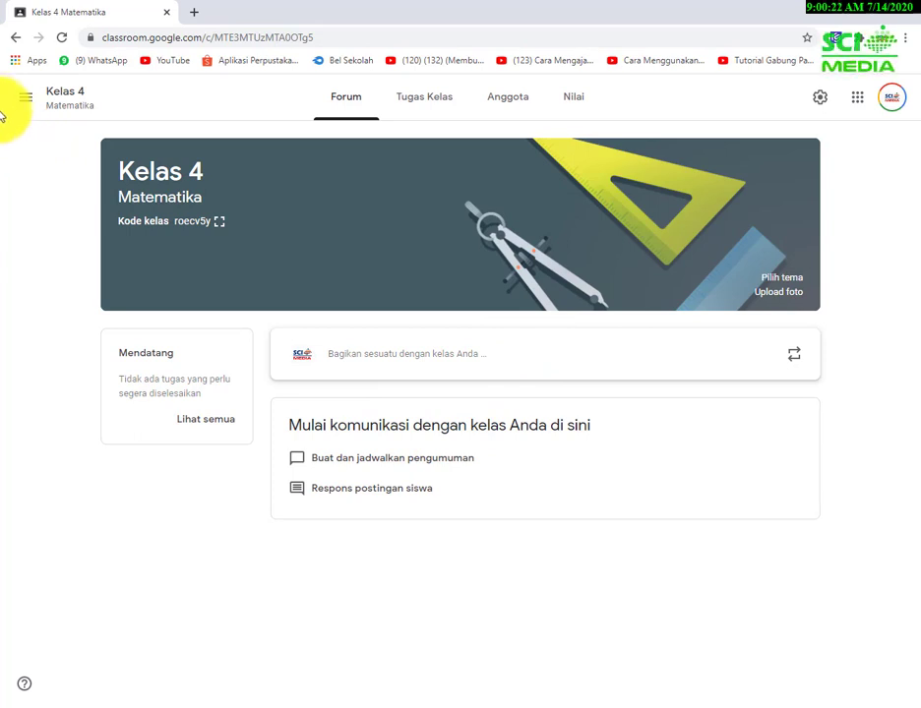
left_click(27, 98)
left_click(51, 103)
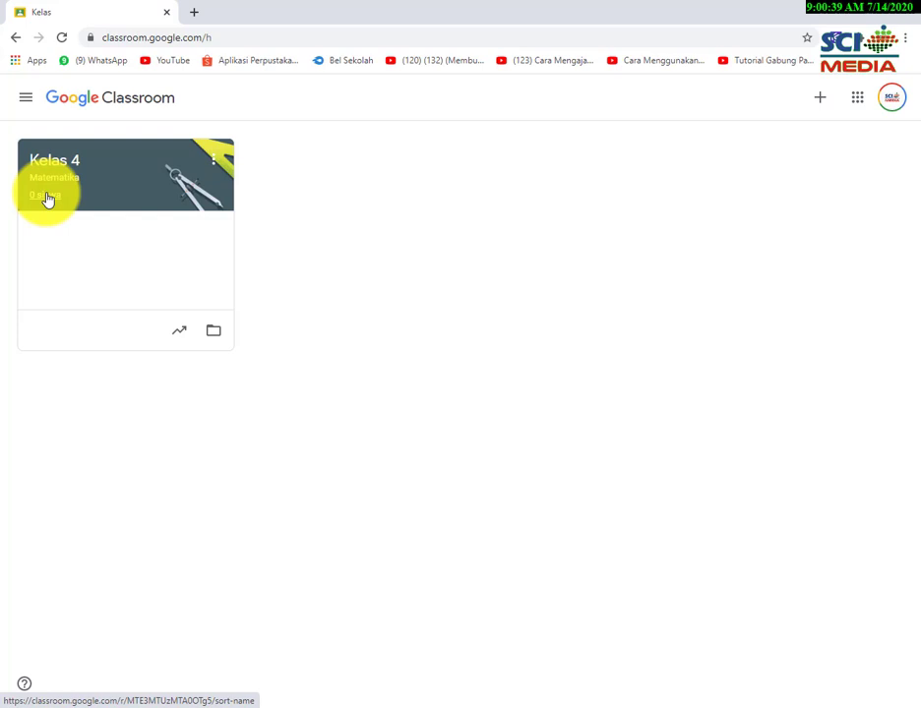
left_click(175, 214)
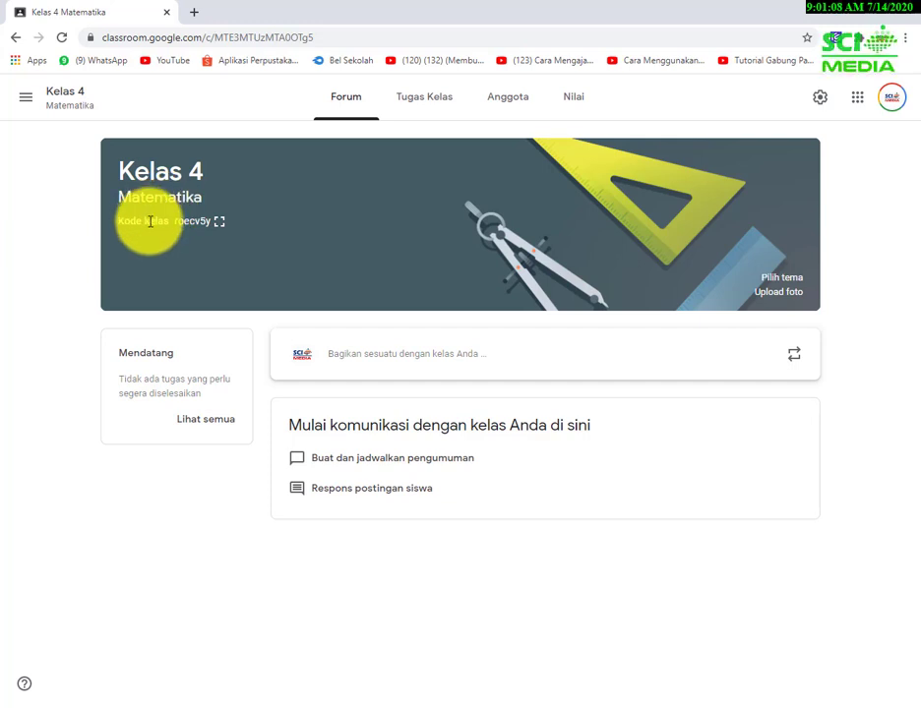
left_click(218, 225)
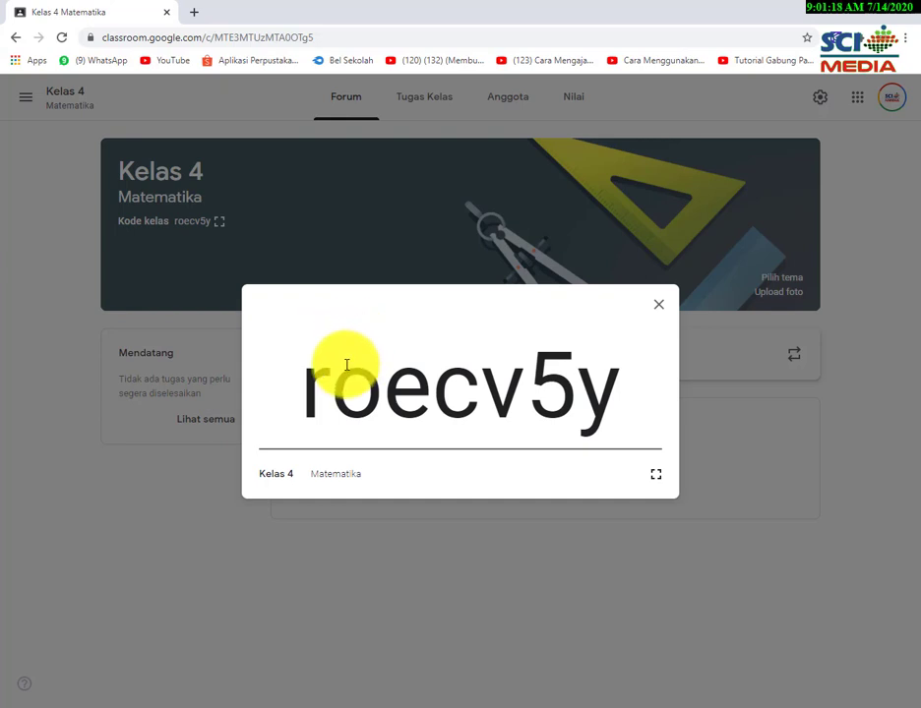
mouse_move(321, 374)
left_mouse_down()
mouse_move(565, 405)
mouse_move(617, 402)
mouse_move(331, 364)
left_mouse_up()
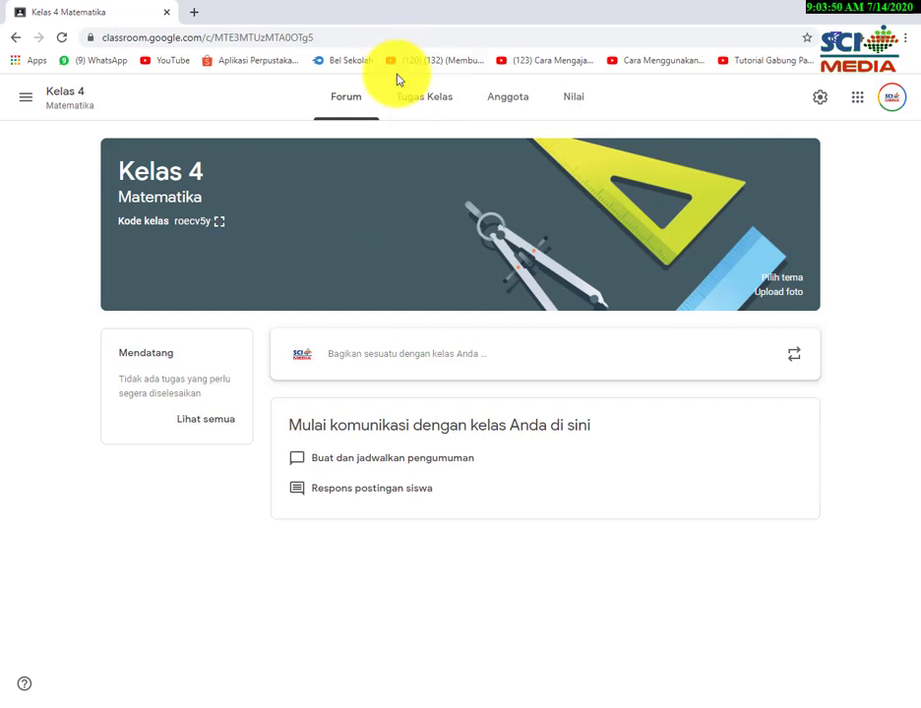
Go to the Tugas Kelas page and open the Buat menu.
left_click(419, 102)
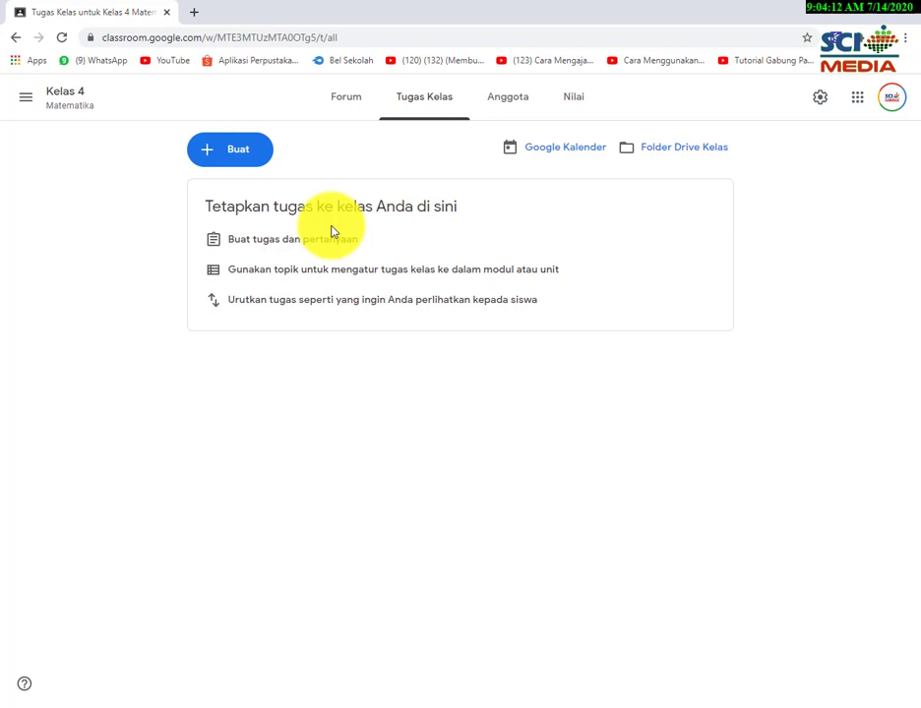
left_click(248, 152)
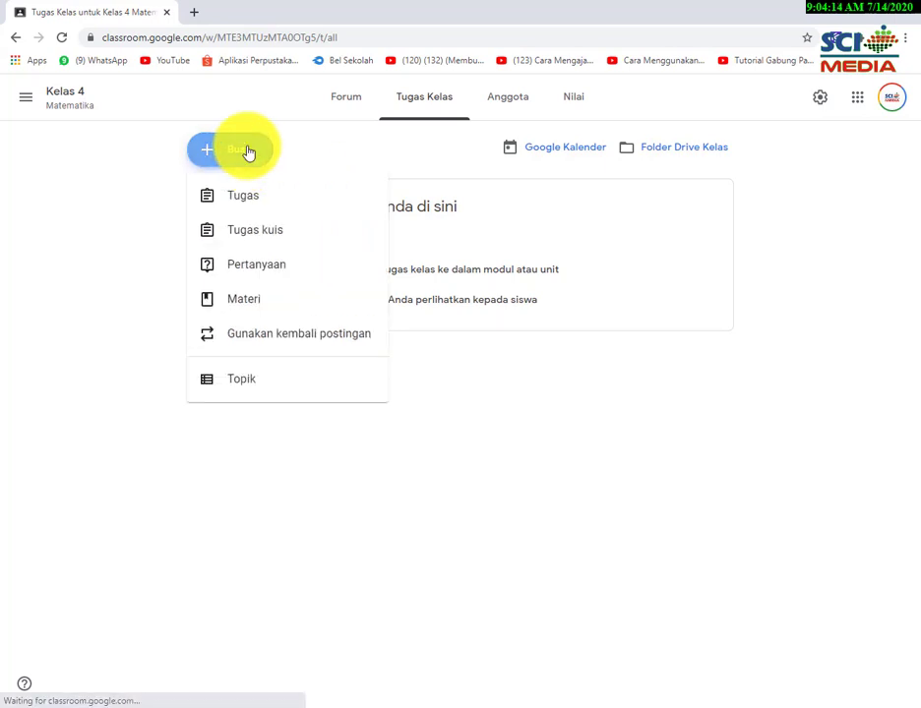
Add the topic 'Materi Pembelajaran', correcting its spelling before confirming.
left_click(246, 381)
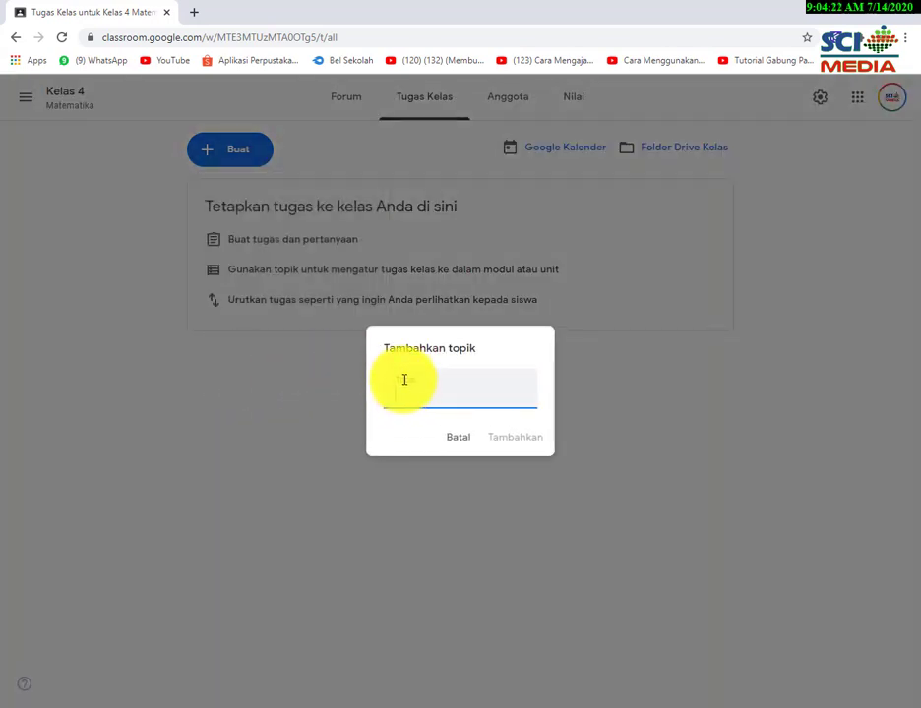
type("Mate")
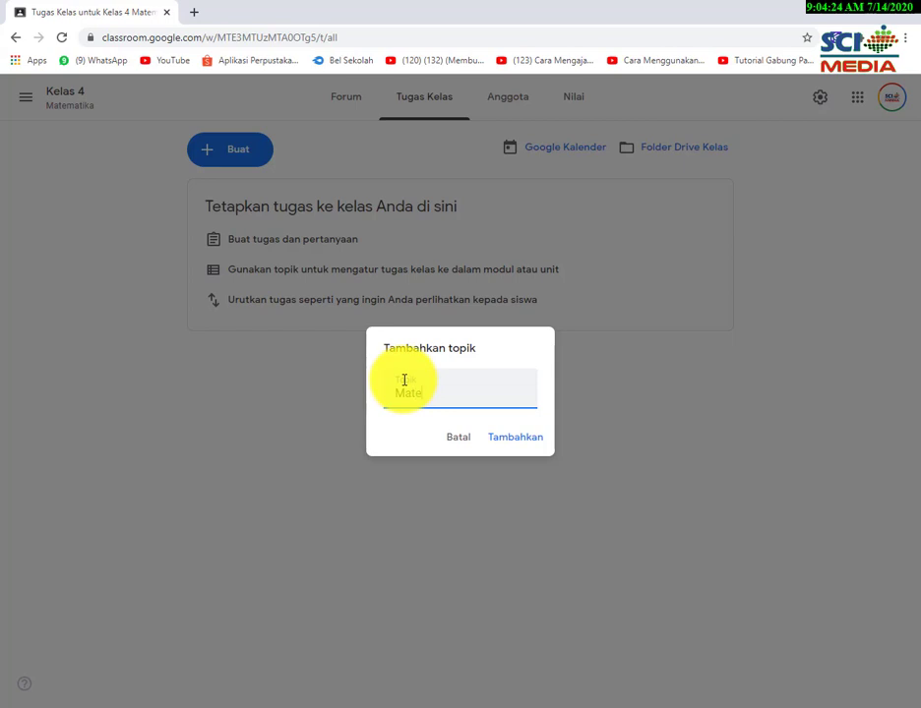
type("ri Pembeljara")
key("BackSpace")
key("BackSpace")
key("BackSpace")
key("BackSpace")
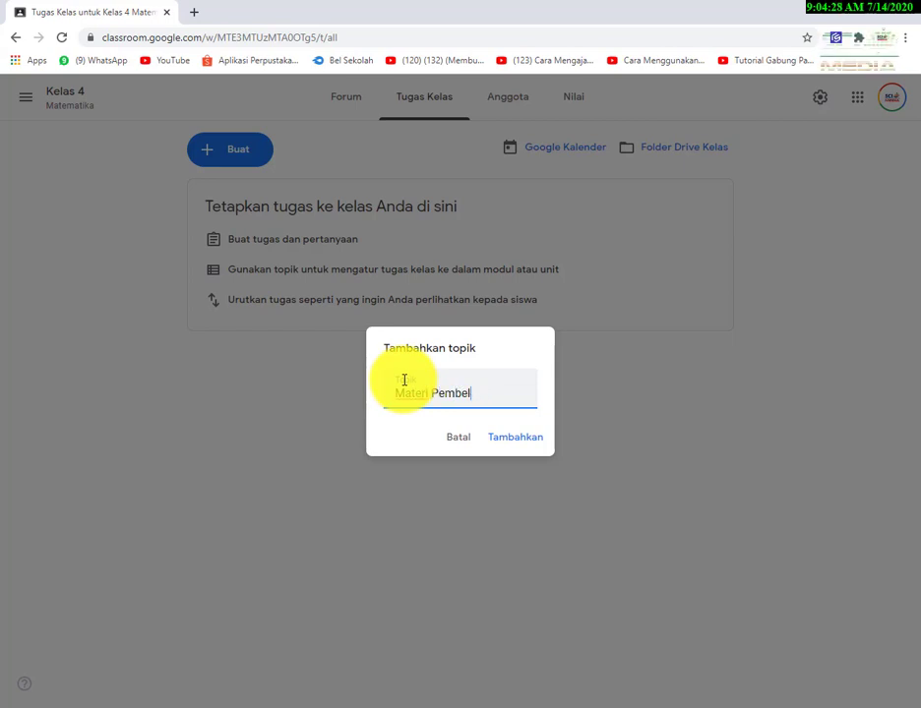
type("ajaran")
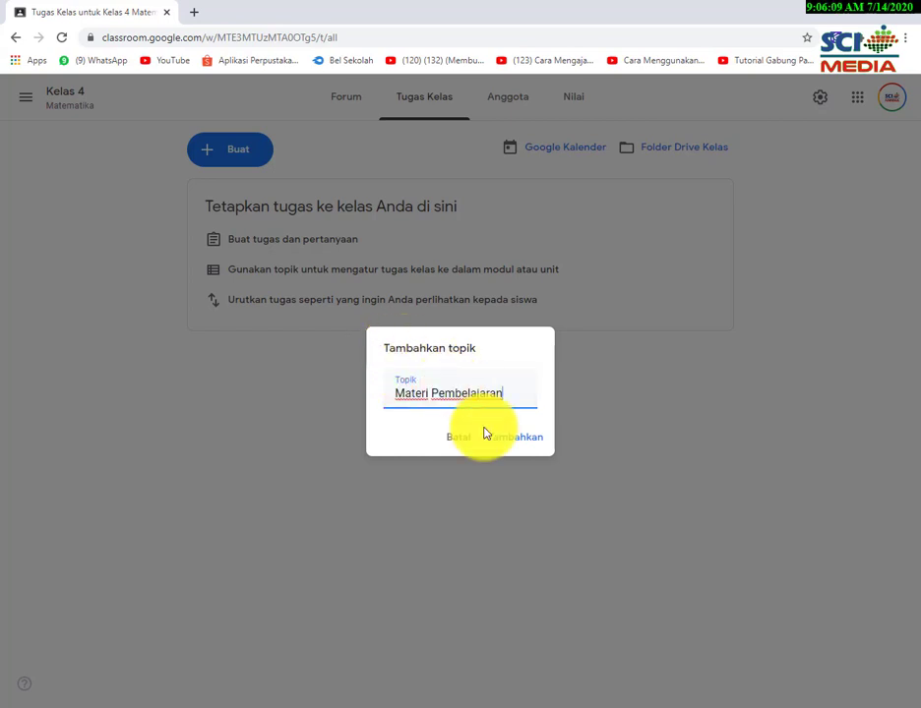
left_click(511, 442)
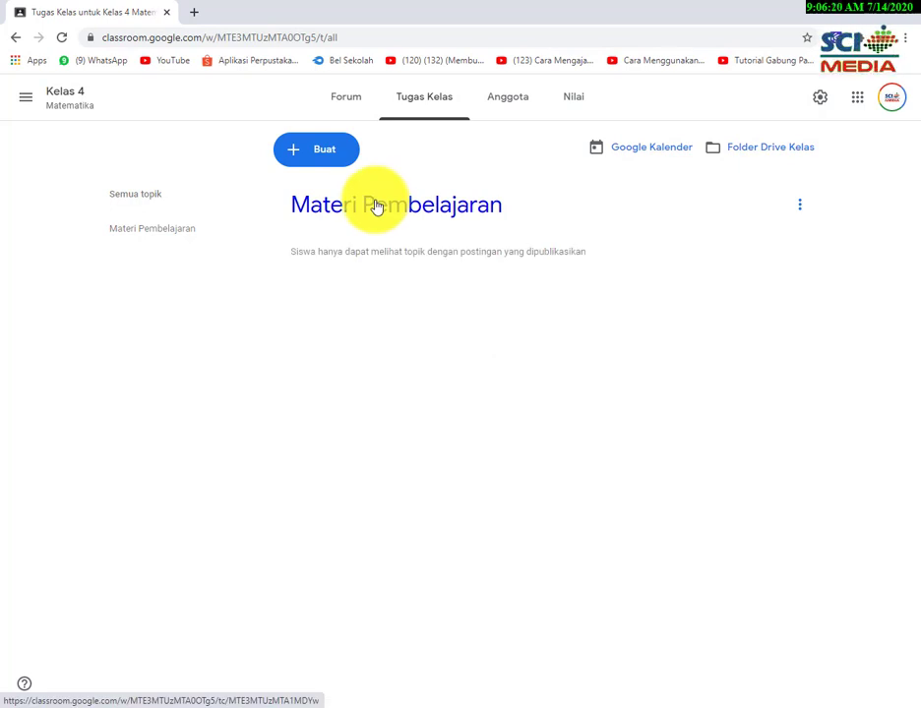
Start a new Materi post from the Buat menu and dismiss the posting-options introduction.
left_click(326, 157)
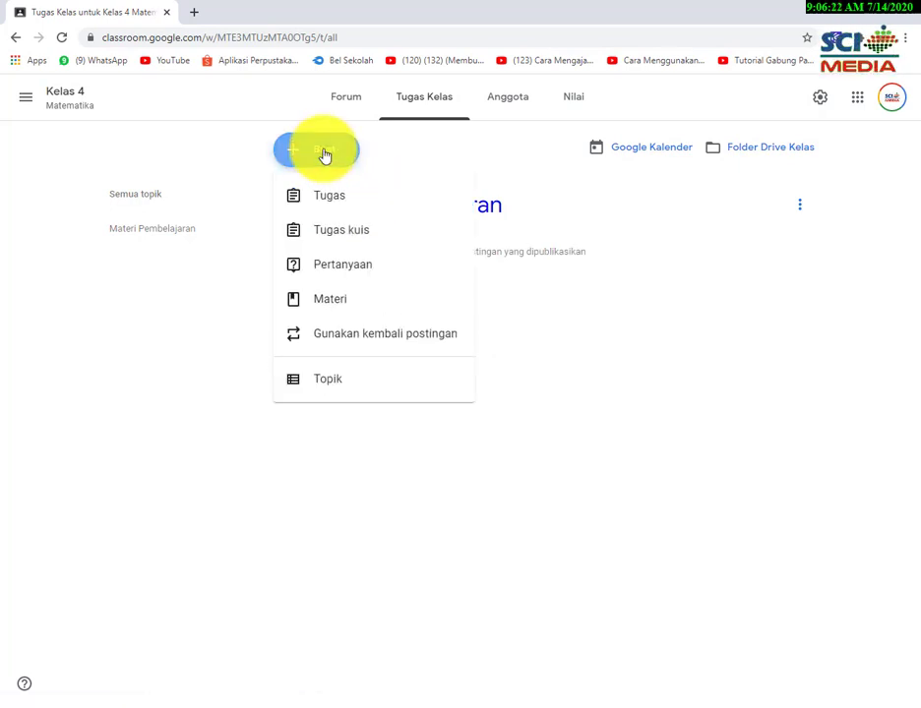
left_click(339, 300)
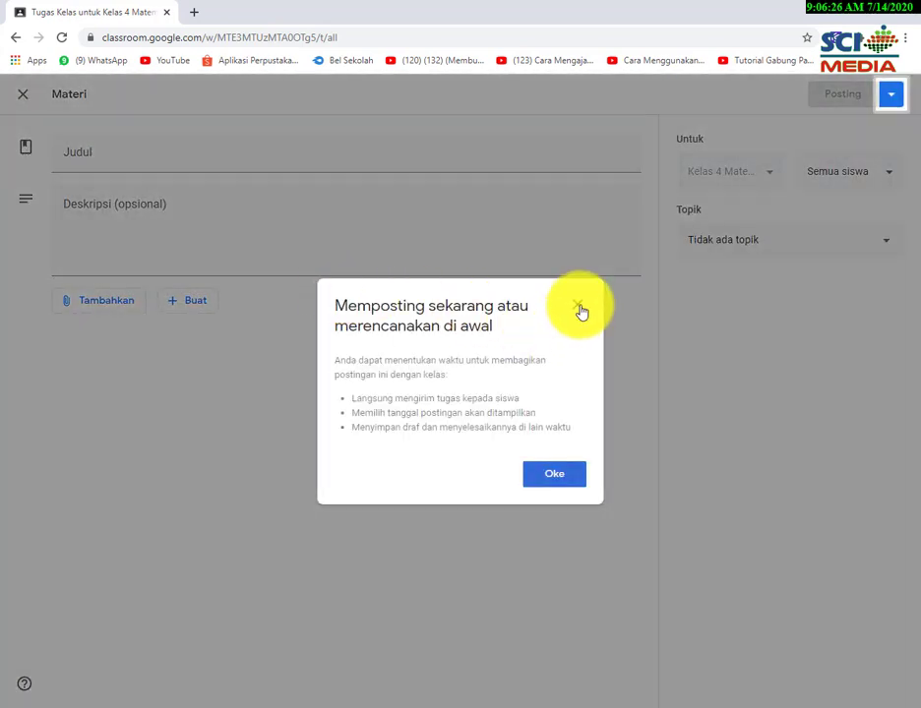
left_click(578, 307)
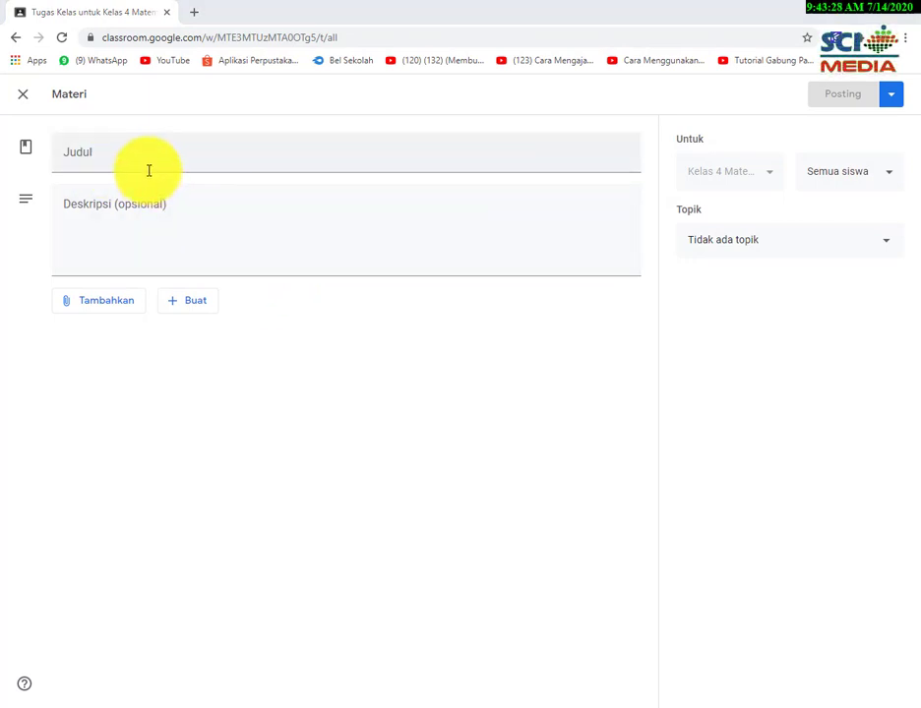
Title the material 'Pecahan Biasa' and describe it as watching the Pecahan Biasa lesson video.
left_click(119, 152)
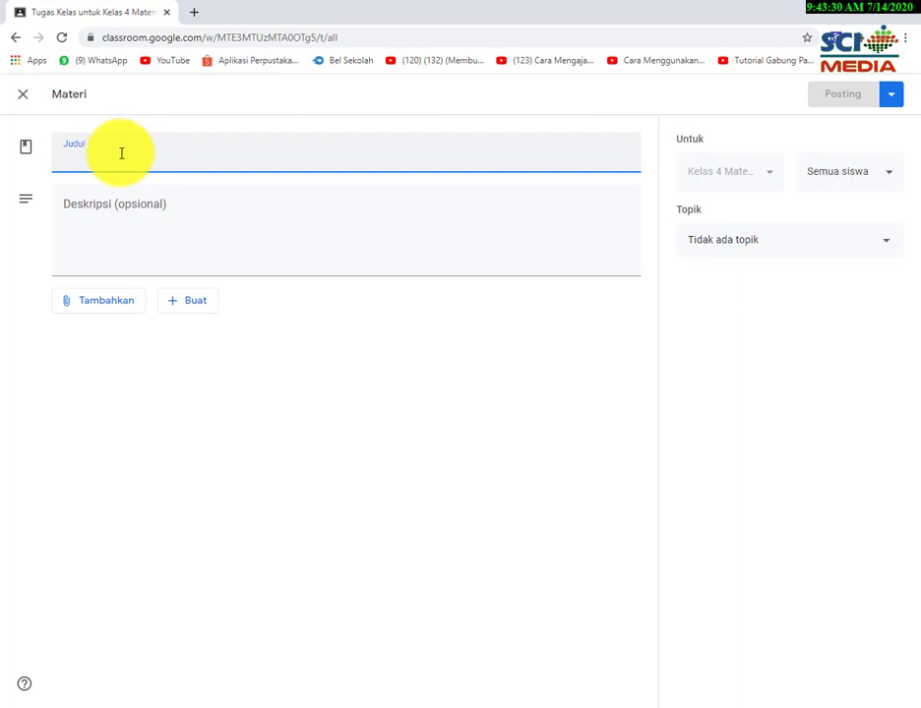
type("Pecah")
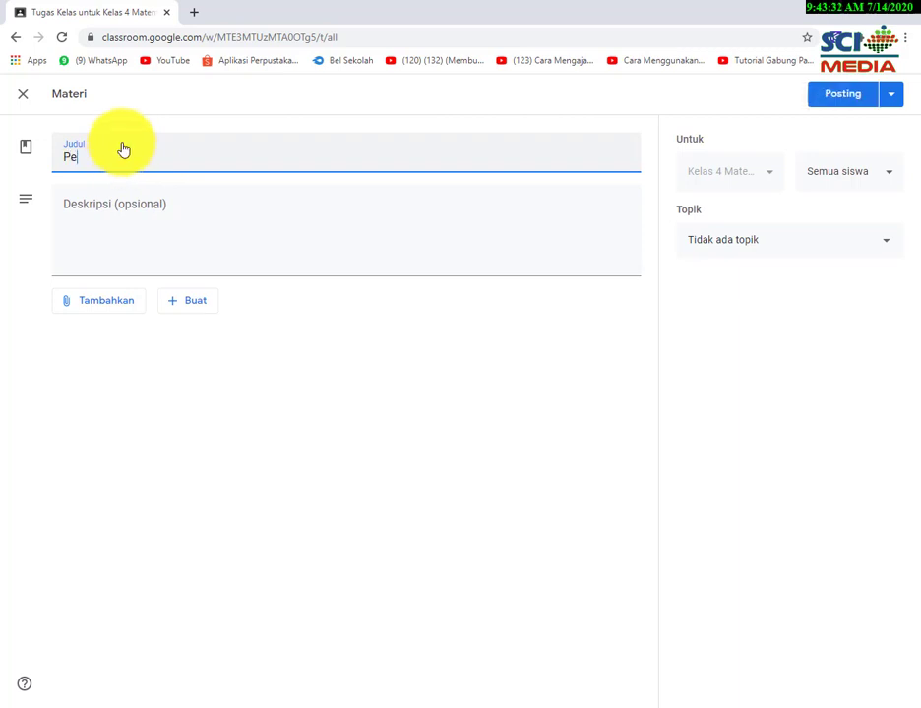
type("an Biasa")
left_click(91, 203)
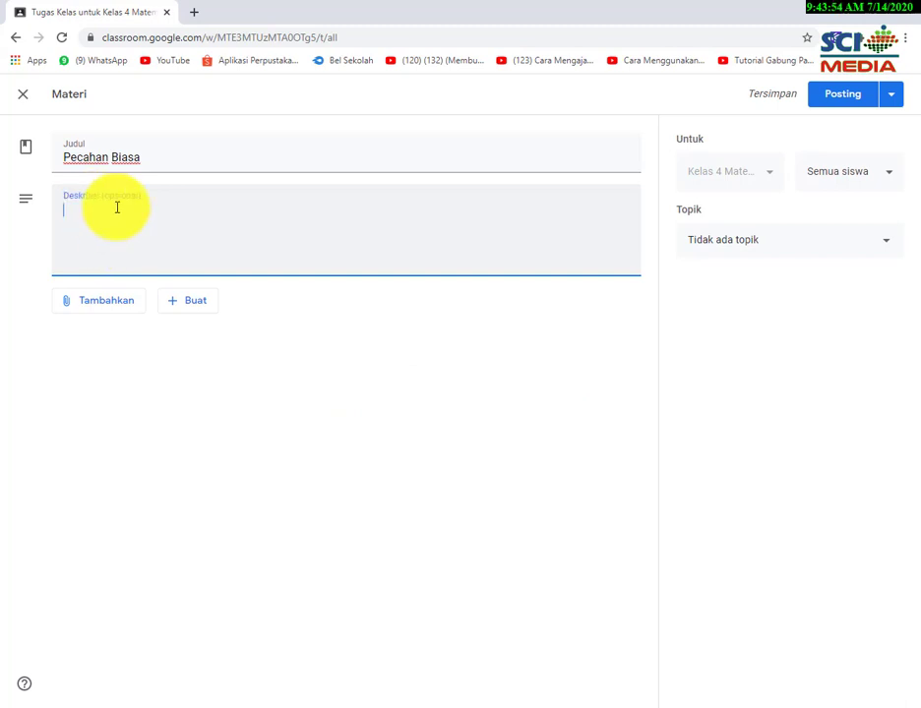
type("Simak")
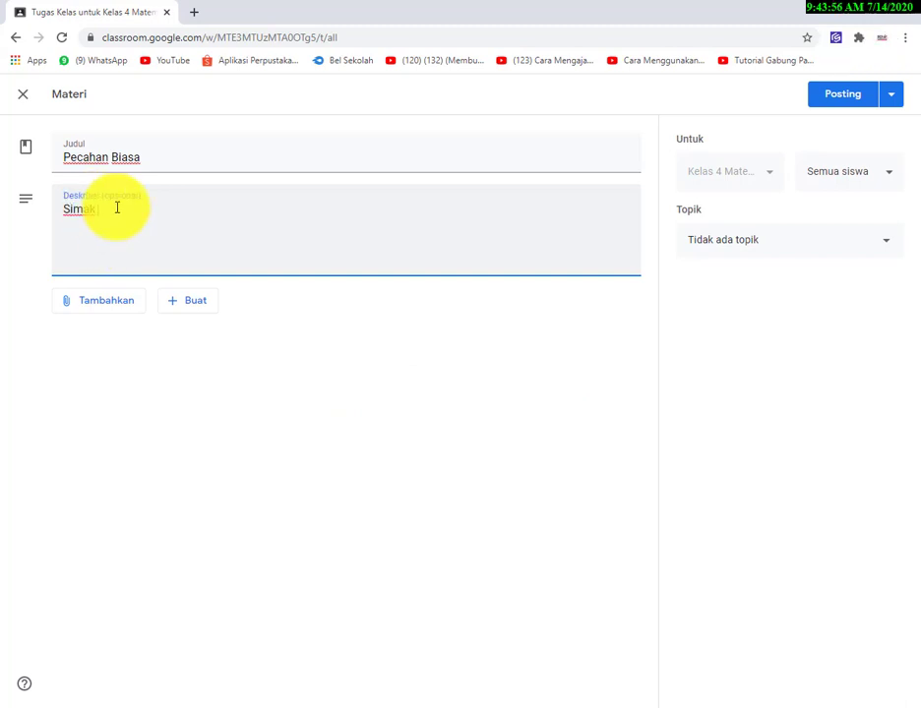
type(" Video")
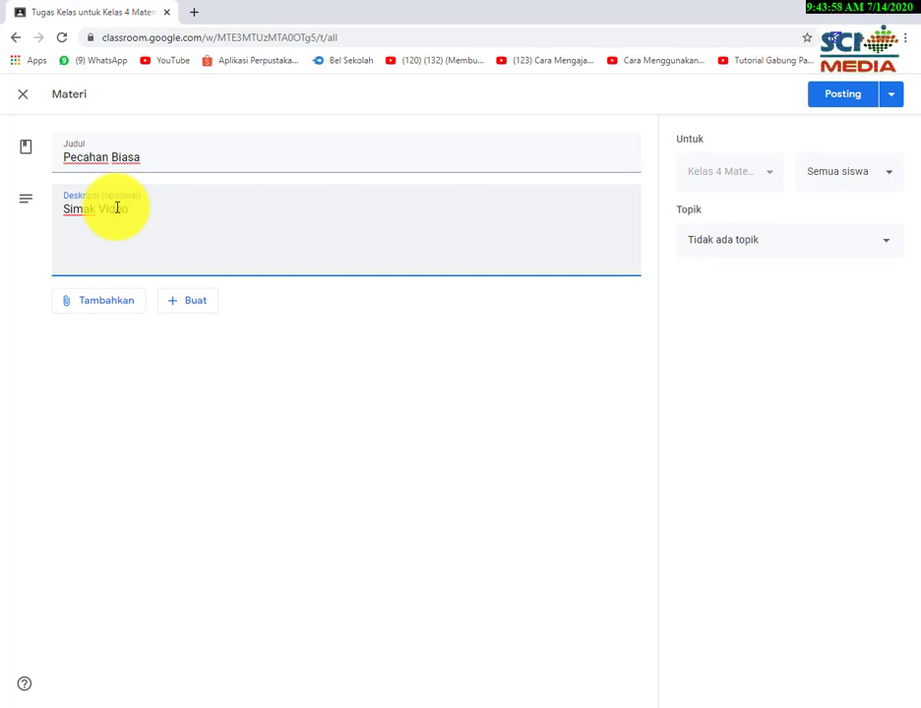
type(" materi ")
type("pembeljar")
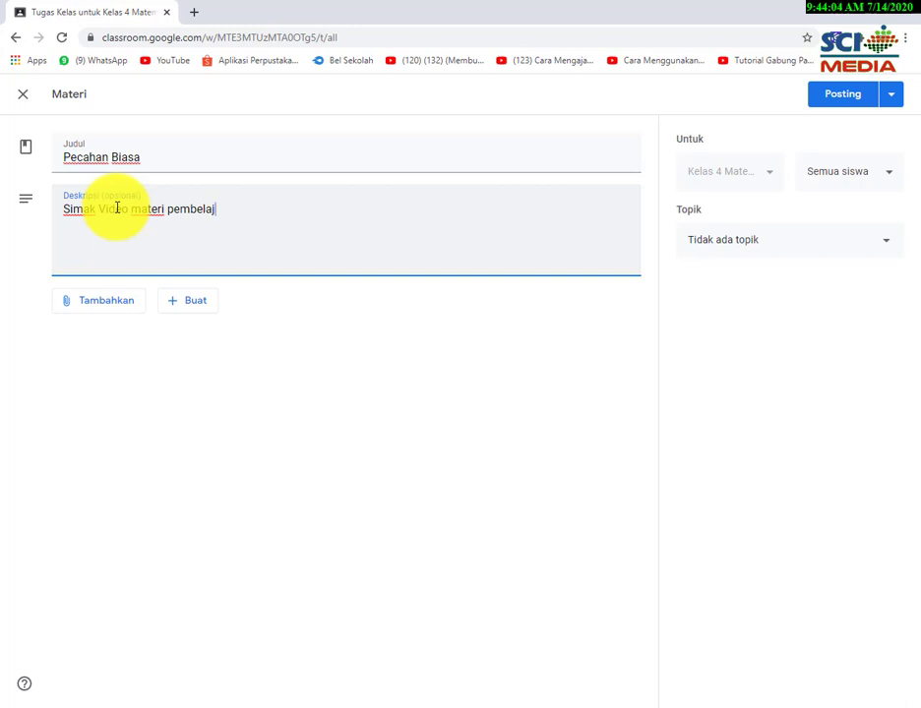
type("aran tentang")
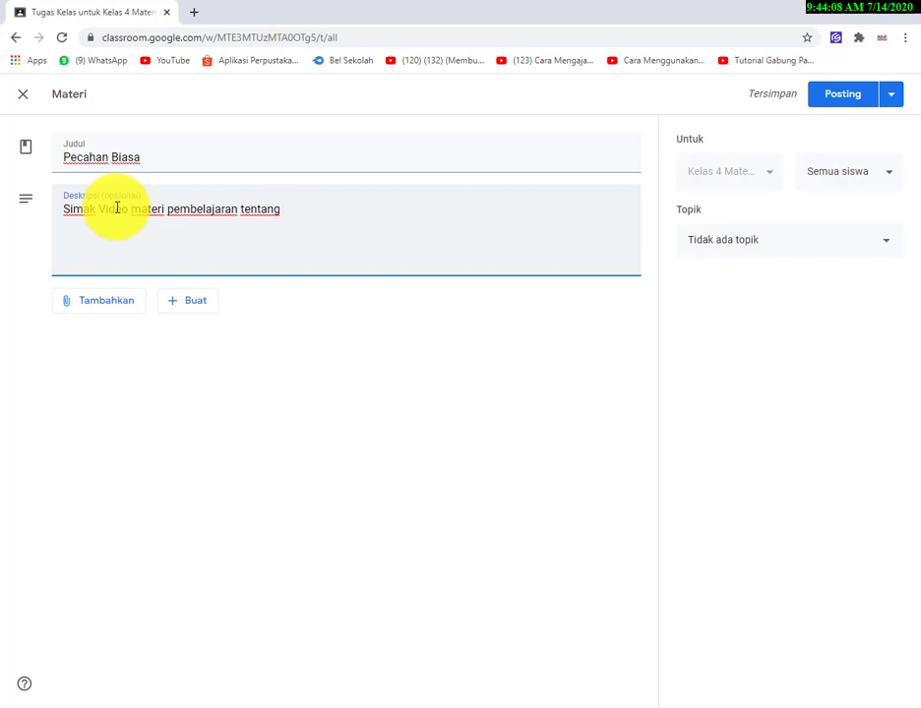
type(" Pecahan Biasa, Bapa")
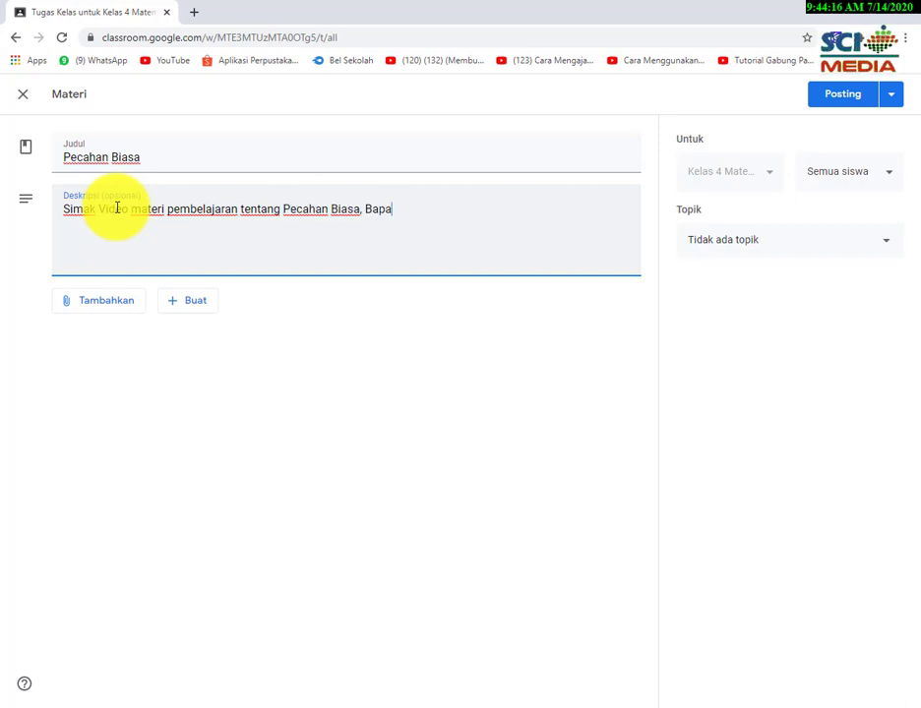
type("k juga sudah se")
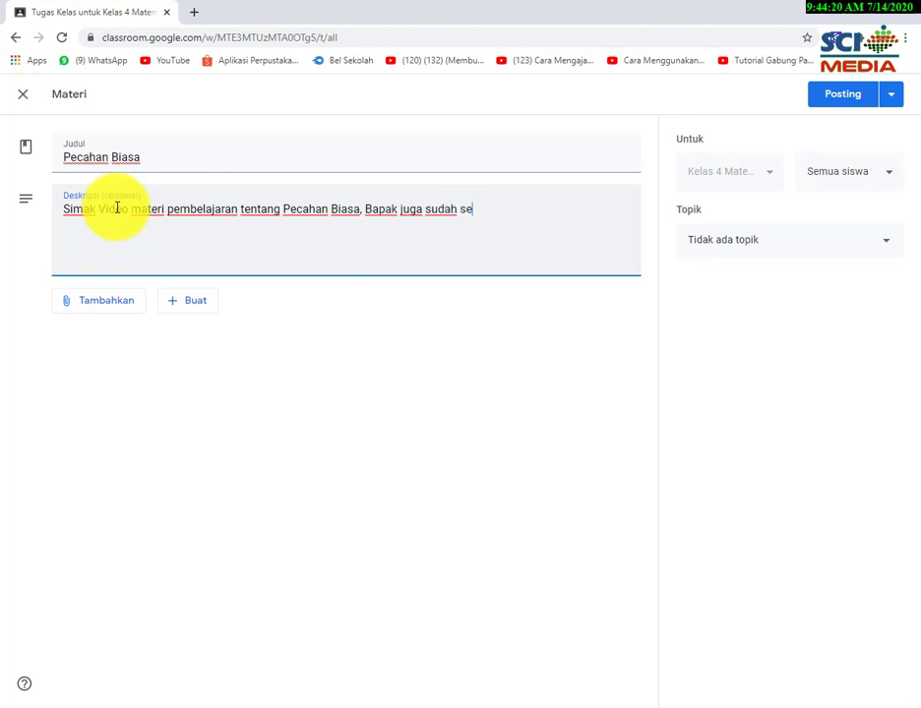
type("rtakan penugasa")
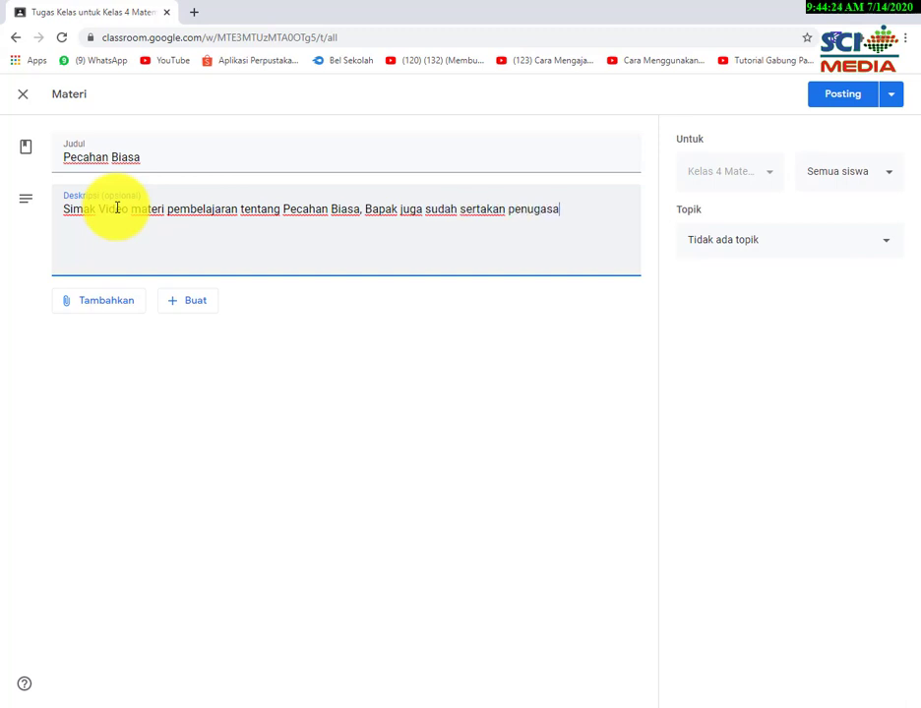
type("nnya pada vide")
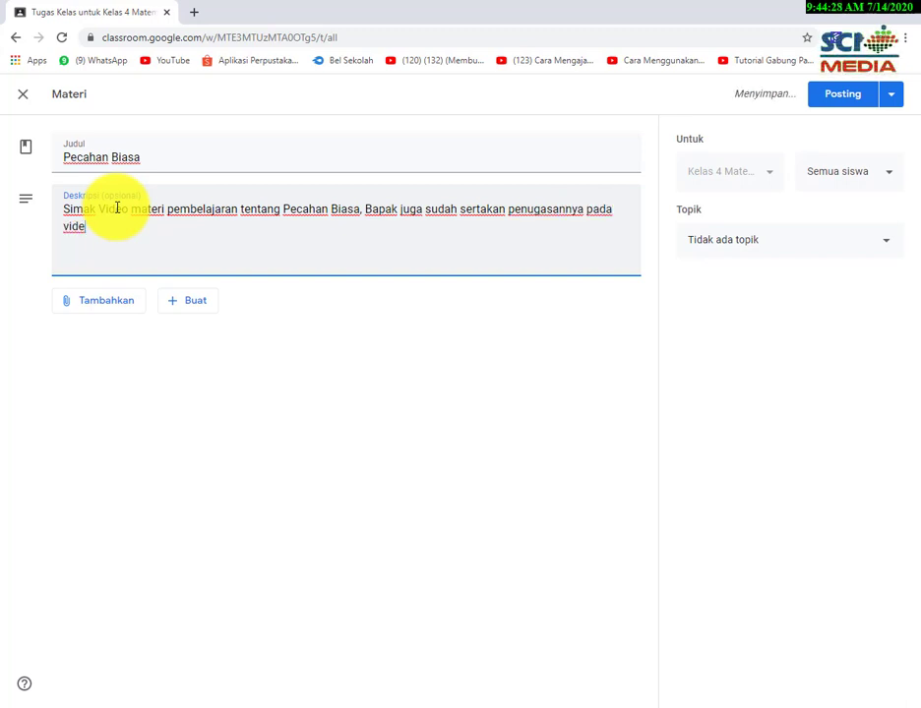
type("o.. Teri")
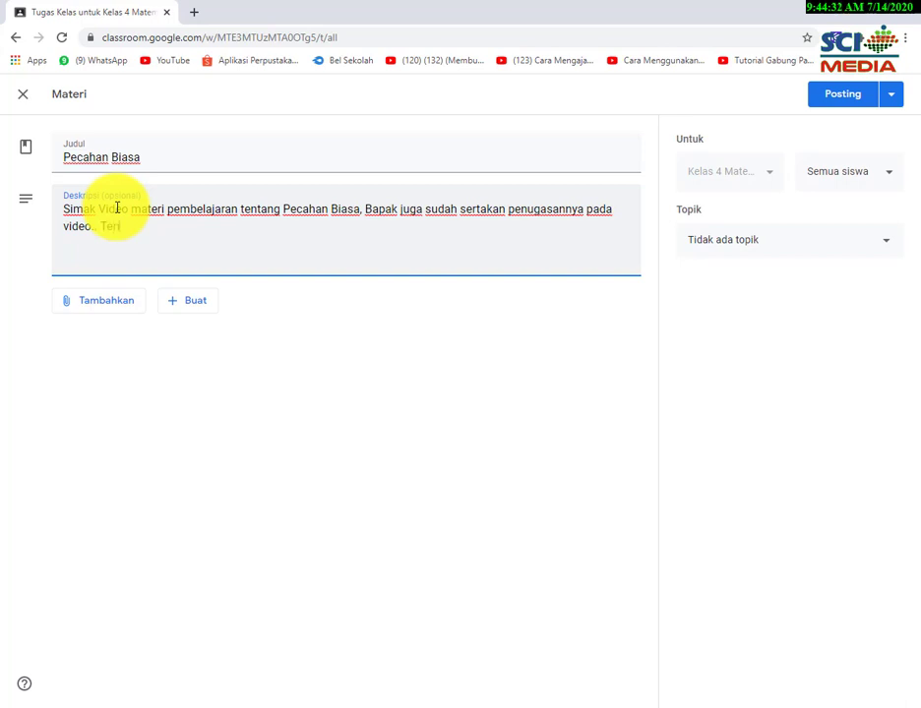
type("ma Kasih")
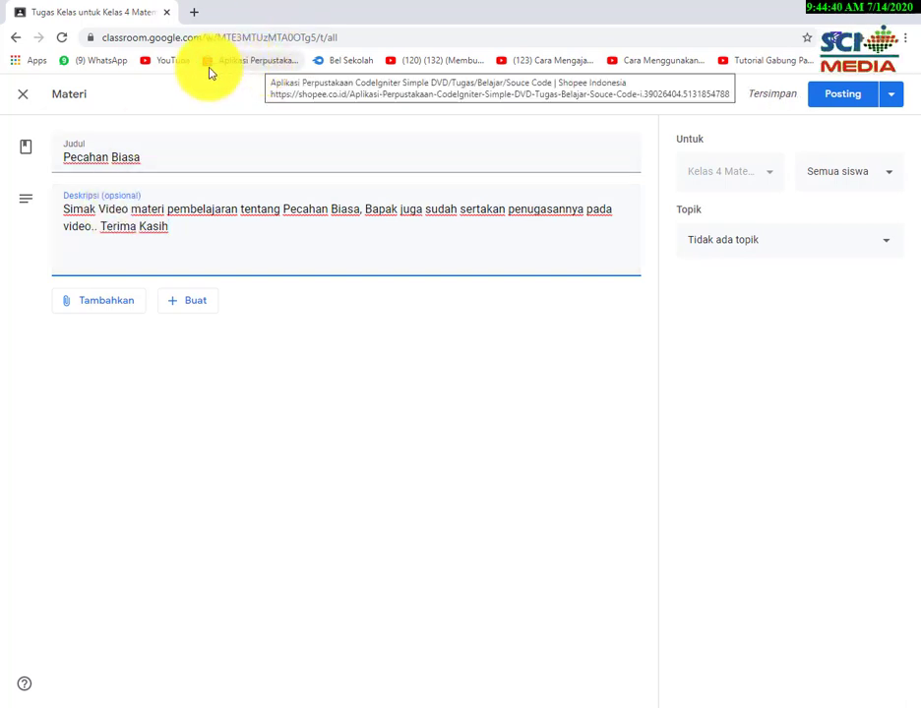
Choose to attach a File to bring up the Google Drive upload dialog.
left_click(108, 311)
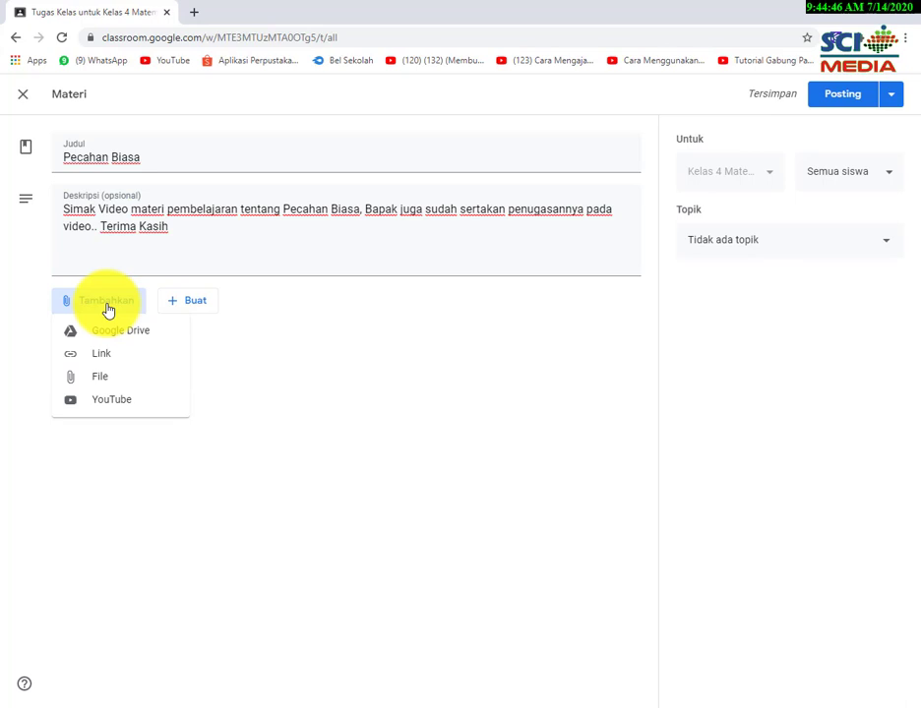
left_click(109, 387)
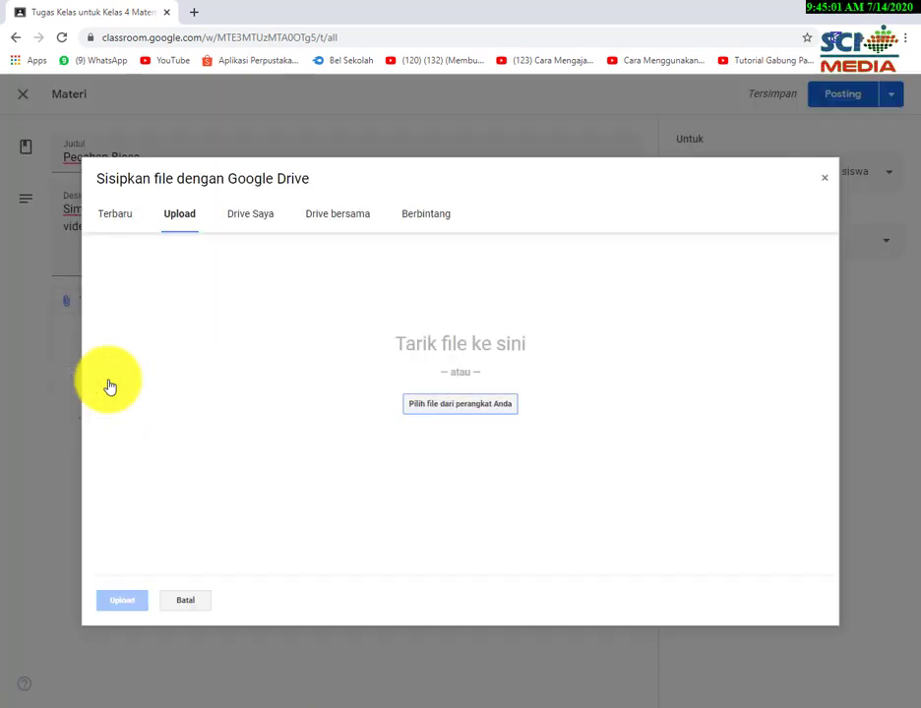
Upload the video '1. Arti Pecahan.mp4' from the computer into the Pecahan Biasa material.
left_click(436, 408)
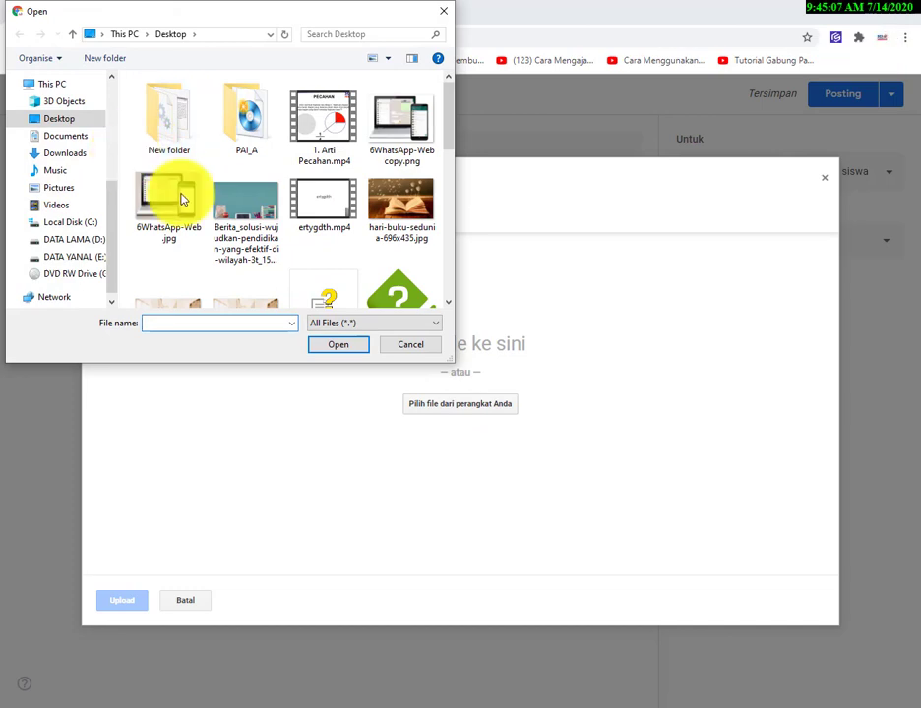
scroll(325, 227, "down", 2)
scroll(325, 248, "down", 5)
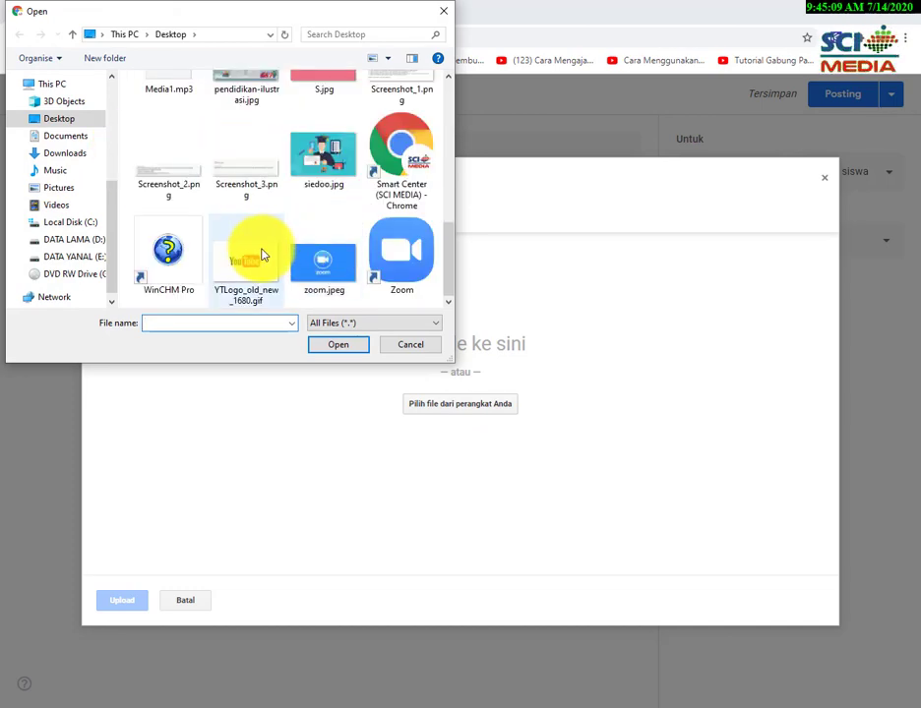
scroll(259, 256, "up", 1)
scroll(259, 256, "up", 4)
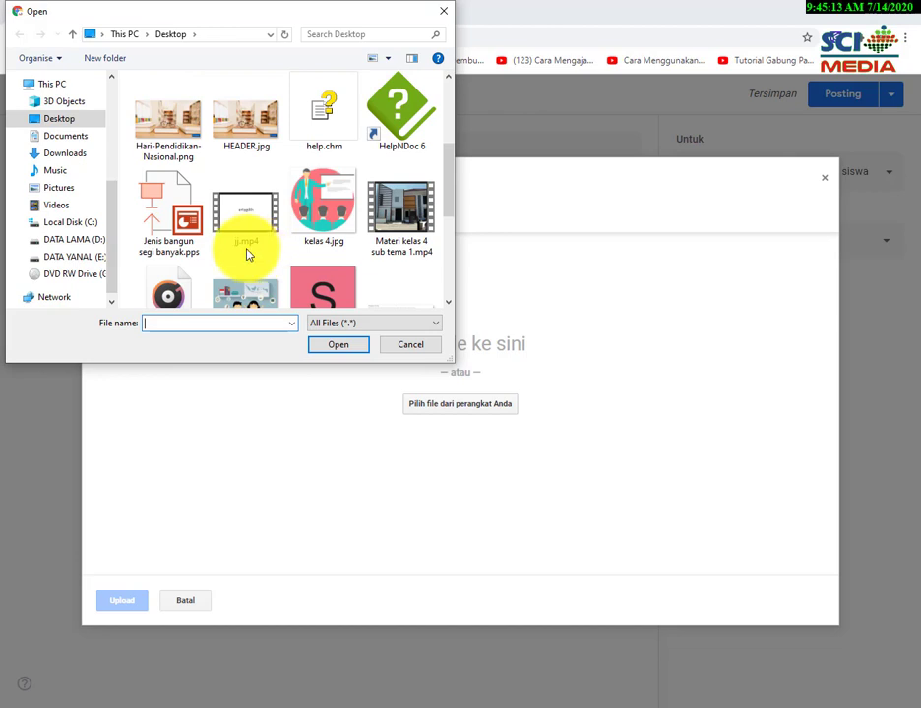
scroll(248, 253, "up", 4)
left_click(322, 126)
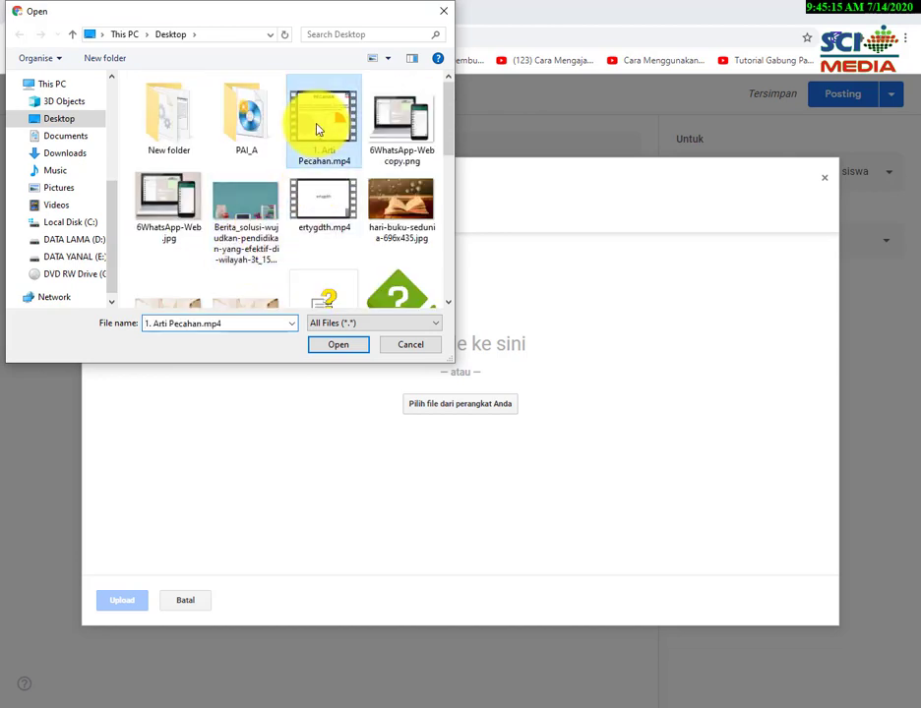
left_click(335, 343)
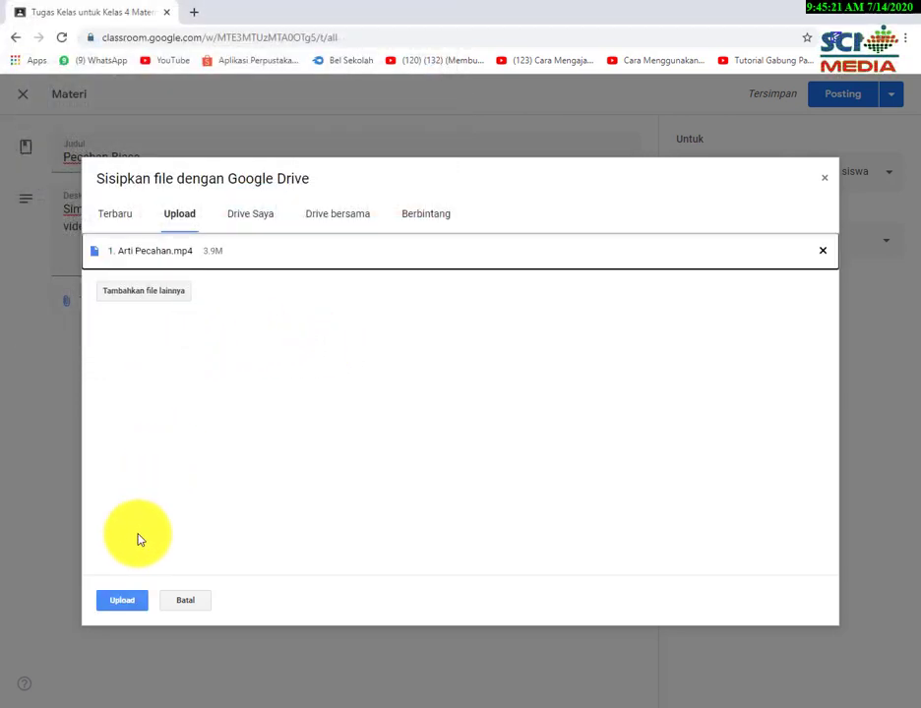
left_click(134, 606)
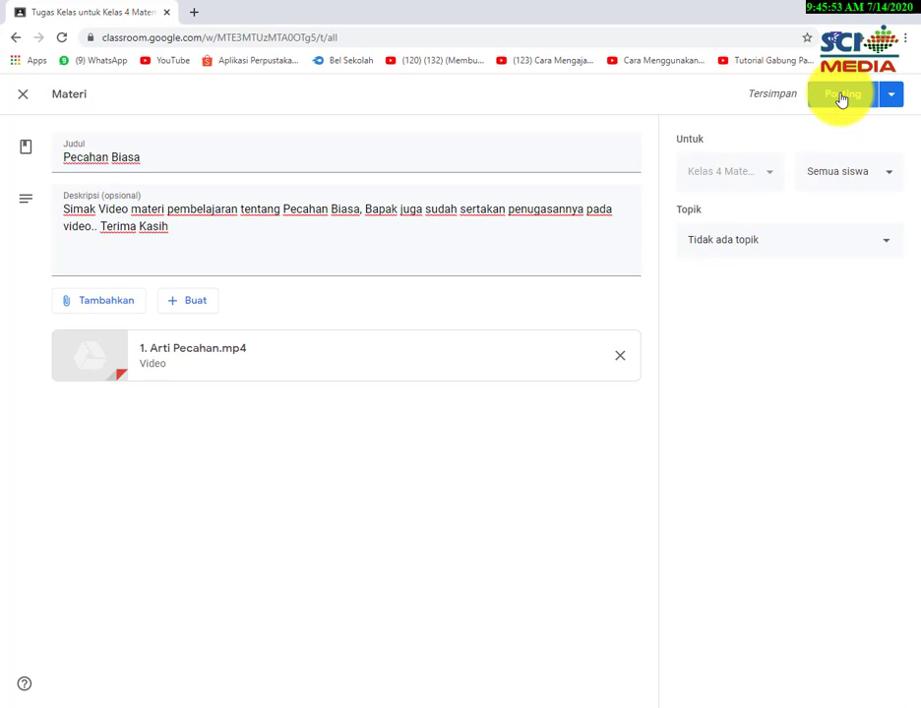
Schedule Pecahan Biasa for 16 Jul 2020, changing the posting time from 08.00 to 09.00.
left_click(897, 97)
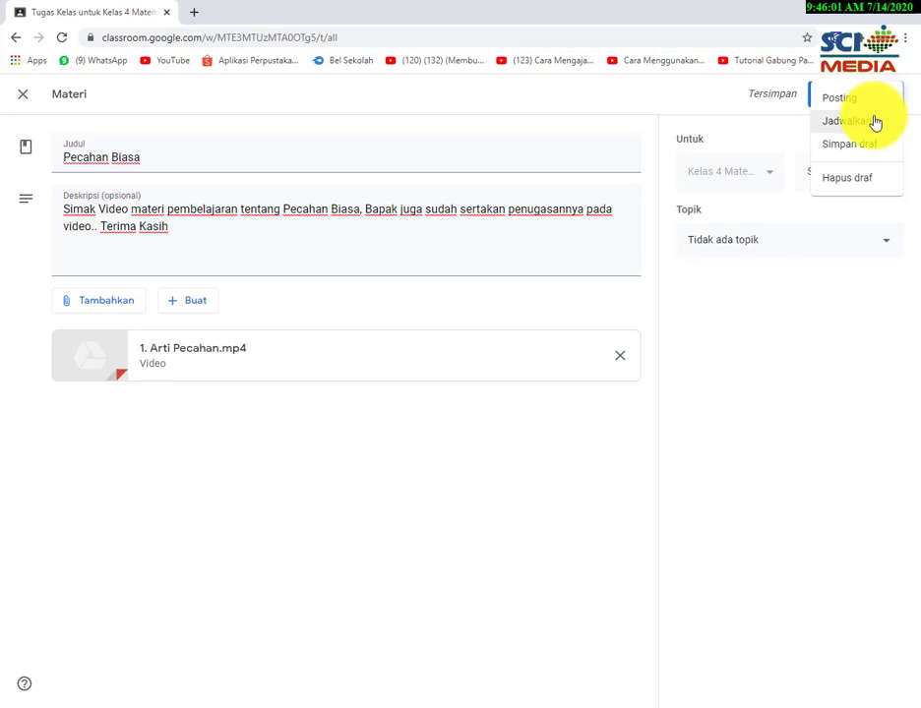
left_click(874, 122)
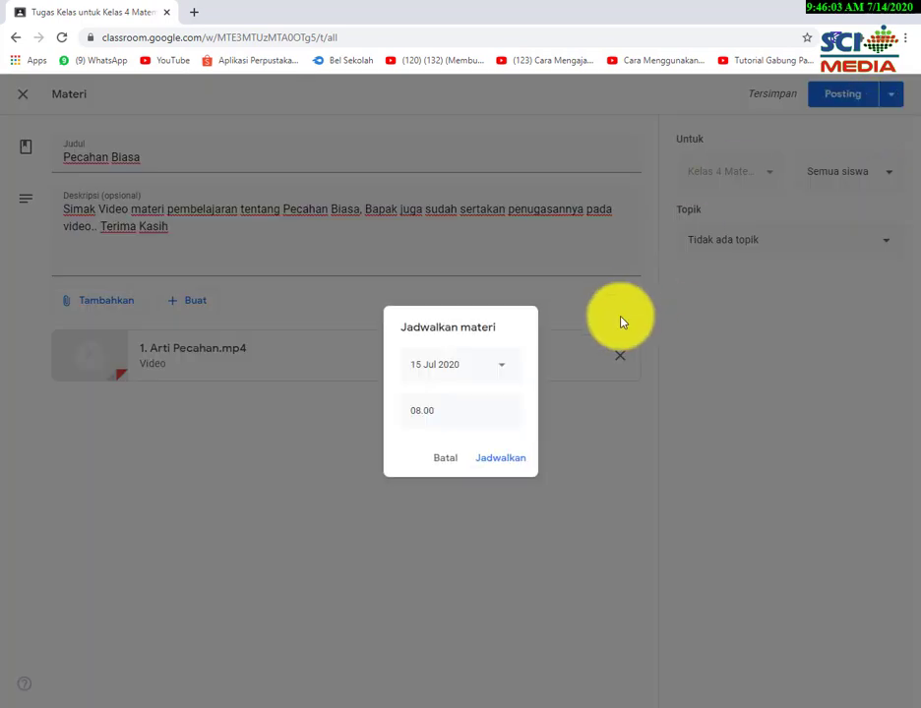
left_click(505, 370)
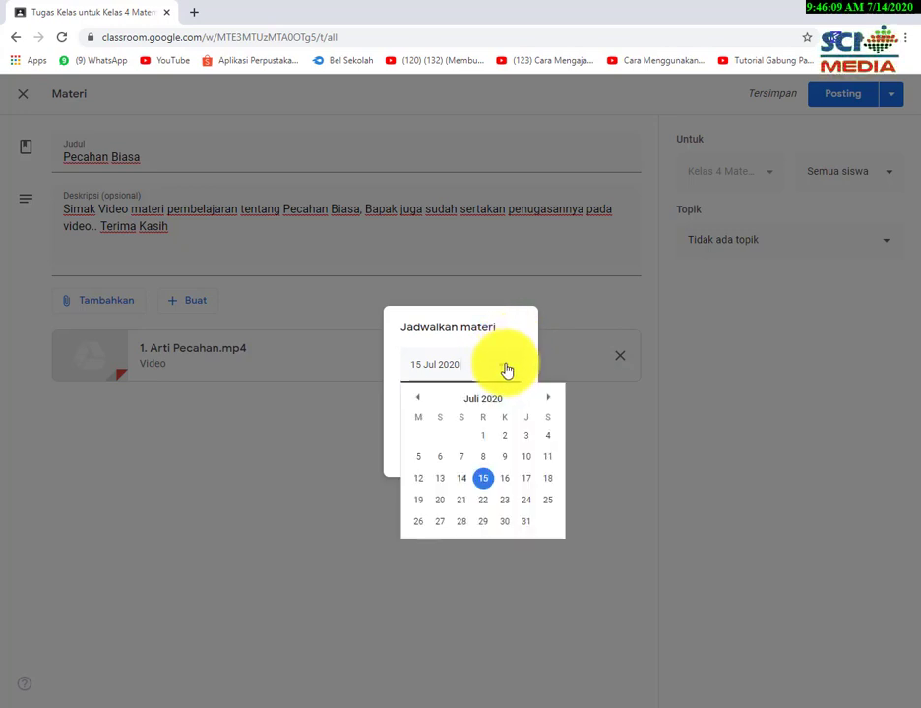
left_click(506, 483)
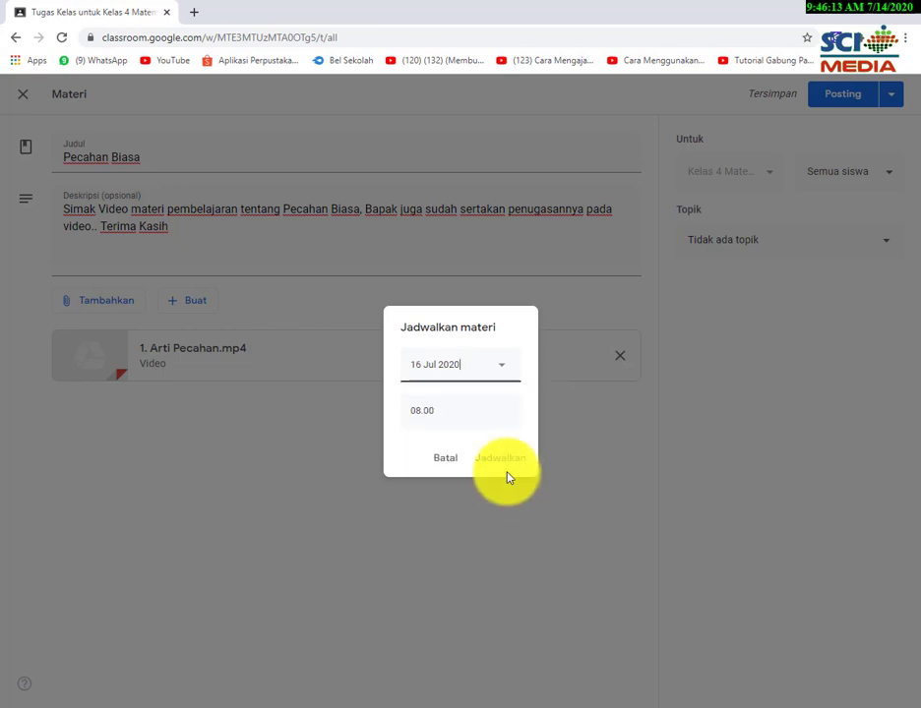
left_click(452, 411)
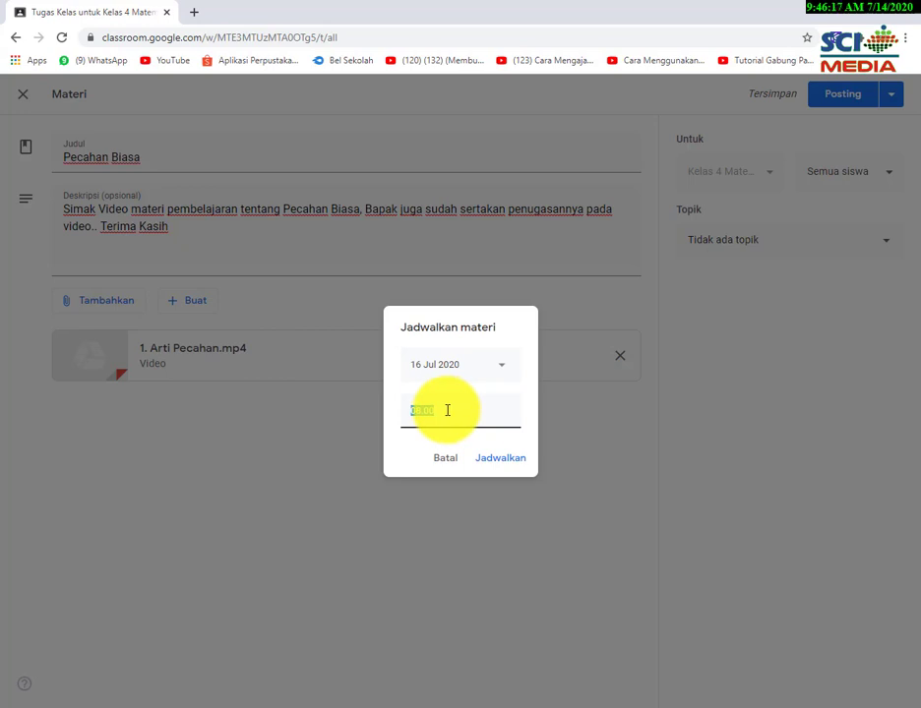
key("BackSpace")
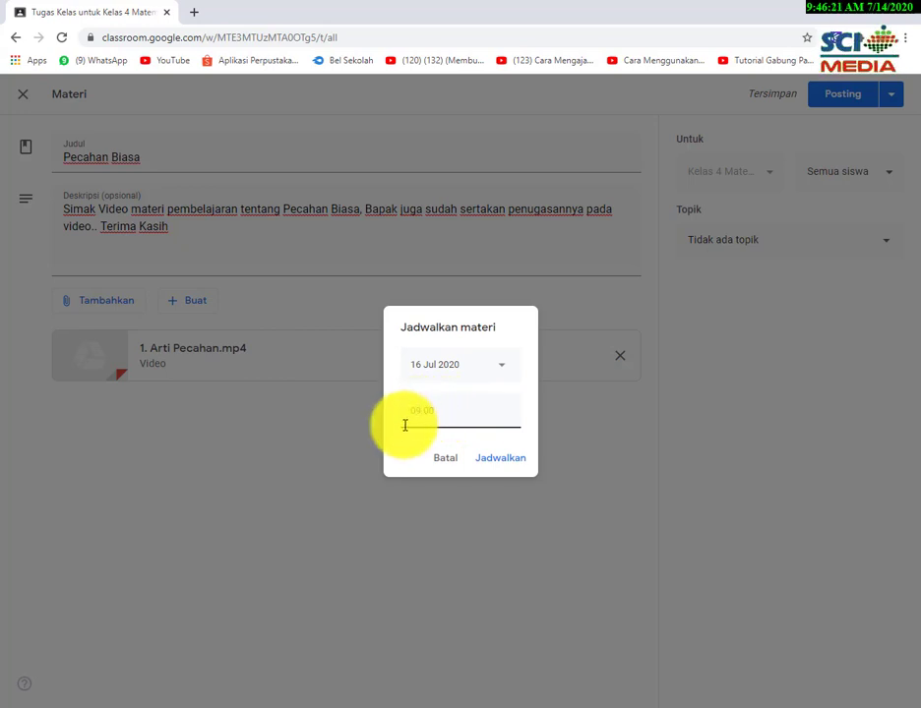
type("09.00")
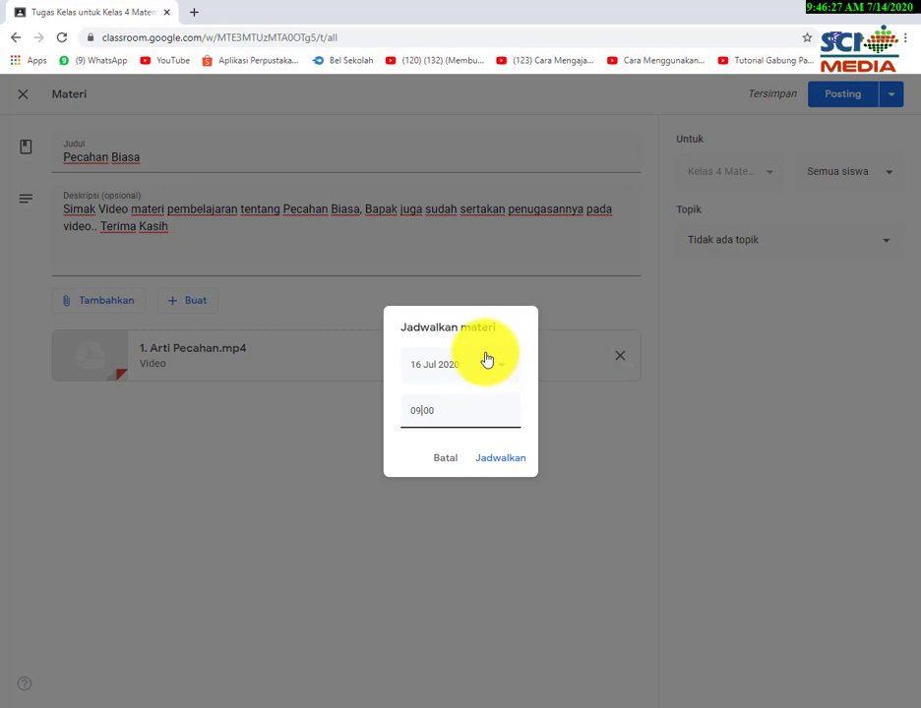
left_click(494, 461)
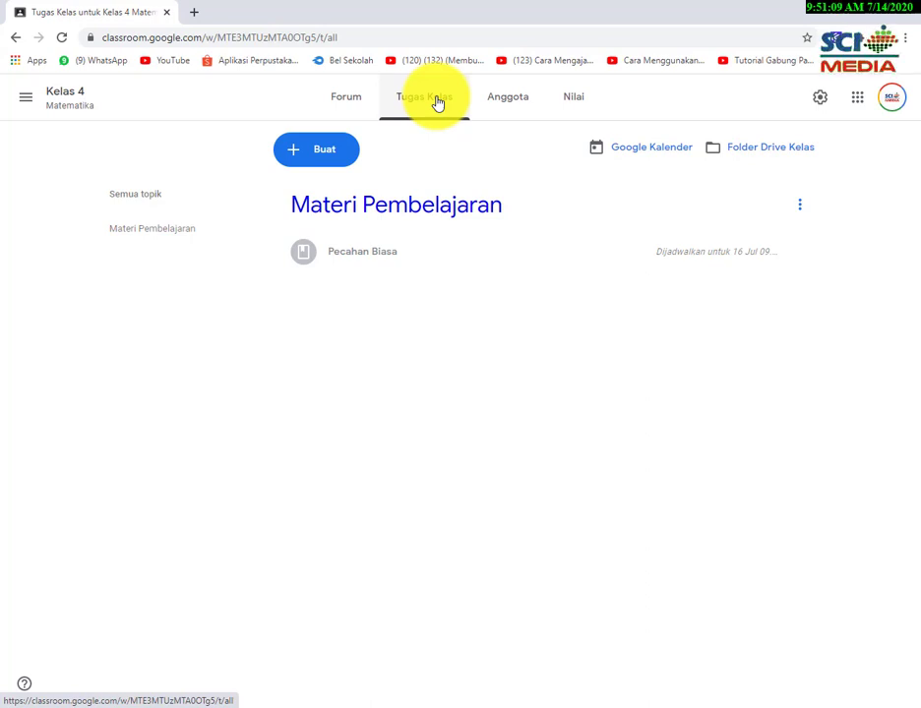
On the class work page, create a new topic named 'Tugas 1'.
left_click(438, 102)
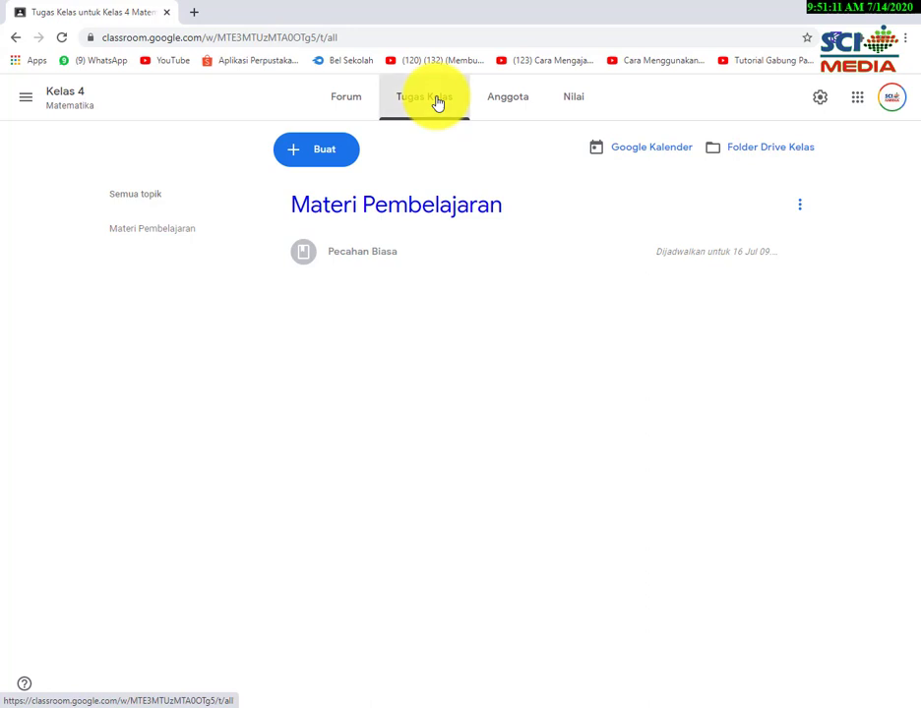
left_click(336, 153)
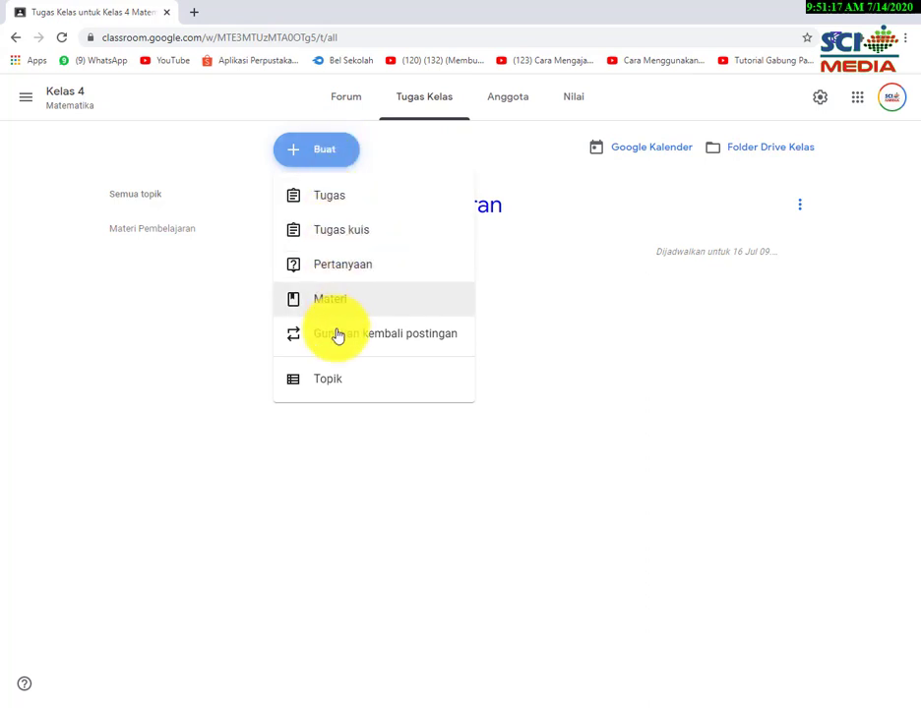
left_click(325, 385)
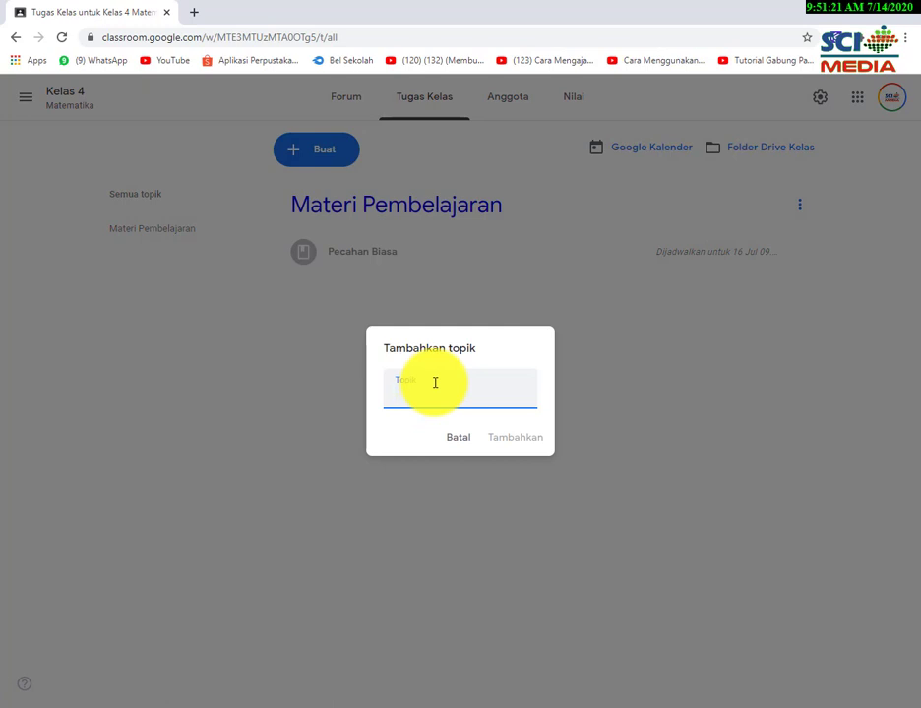
type("t")
key("BackSpace")
type("Tugas")
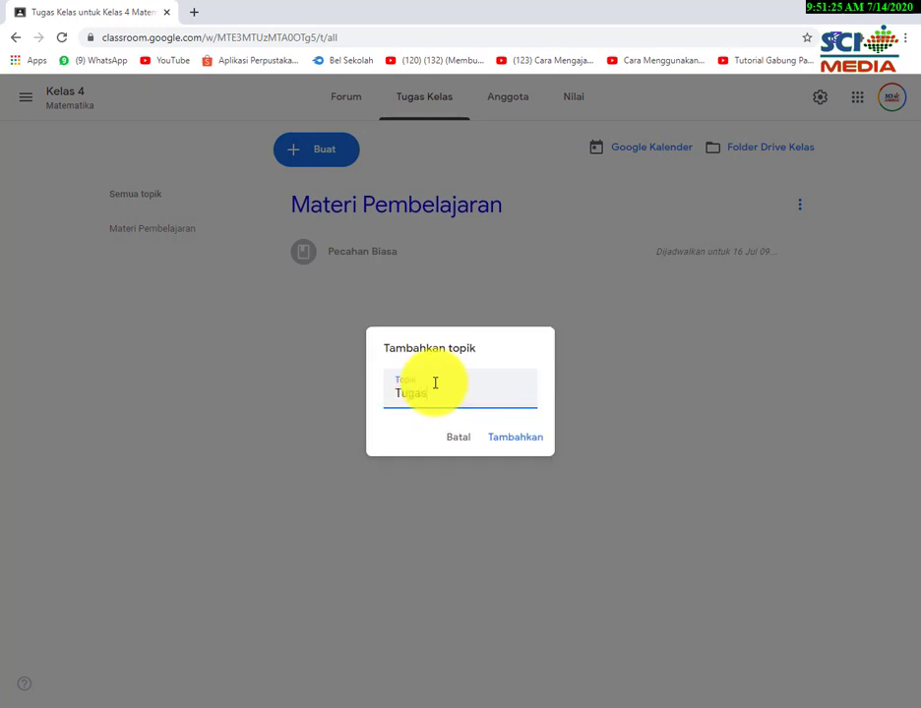
type(" 1")
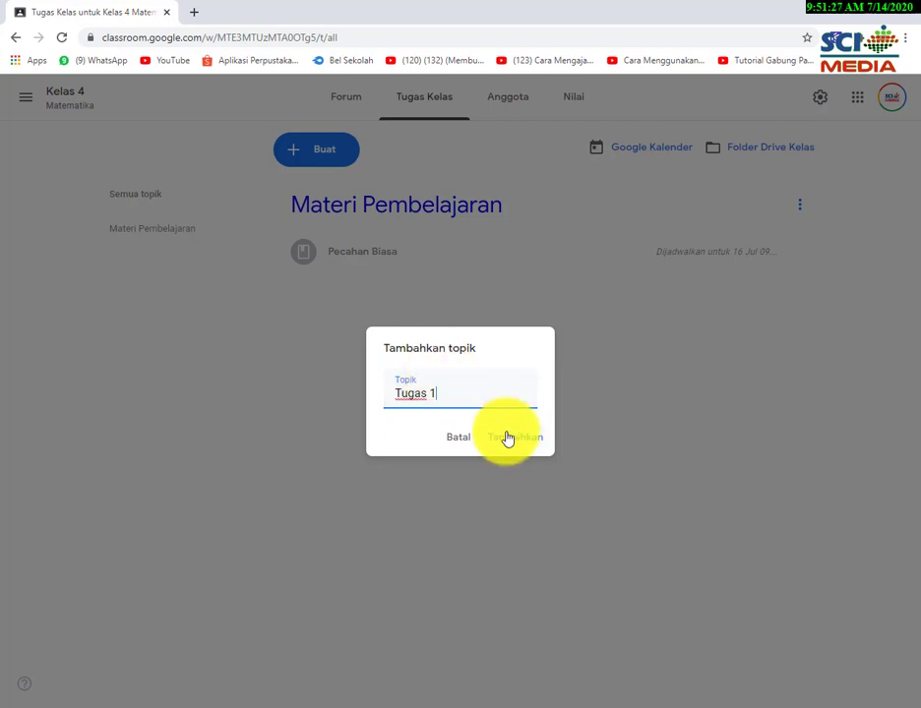
left_click(511, 439)
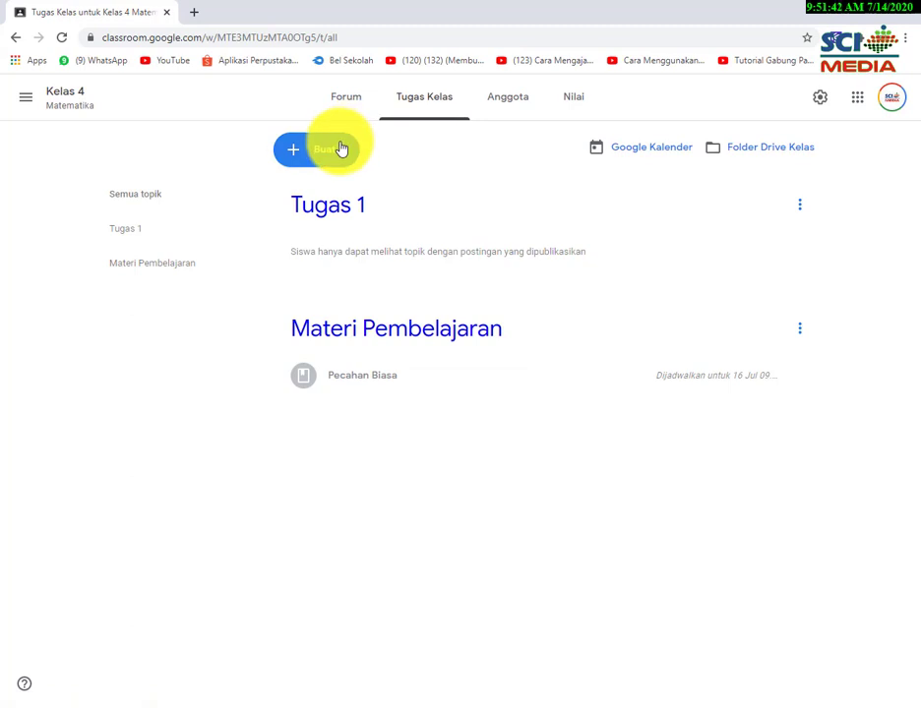
Start a new assignment titled 'Tugas 1' and paste in its instructions.
left_click(341, 148)
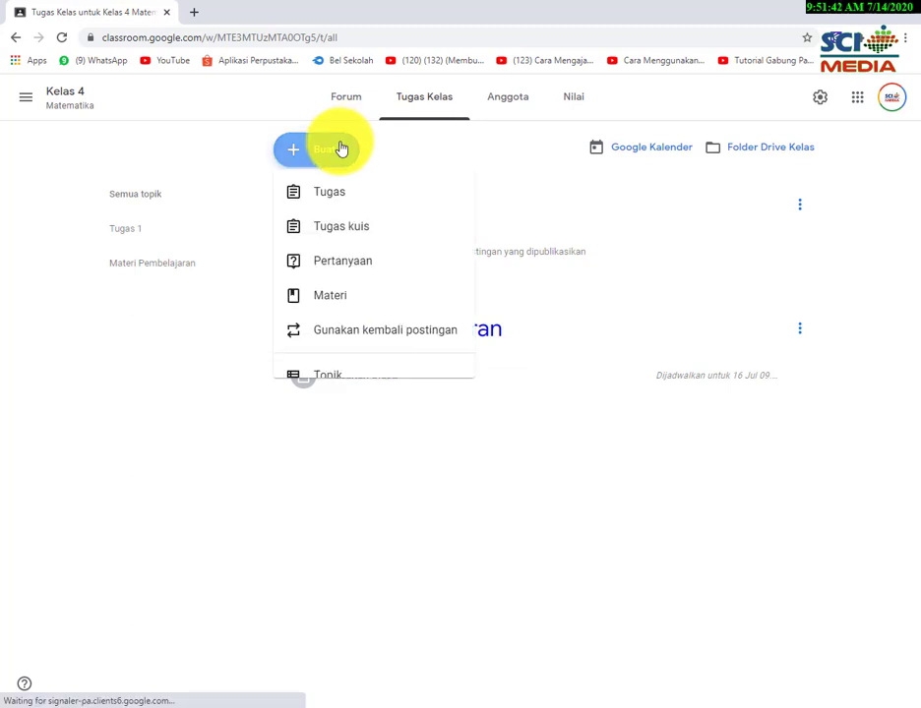
left_click(332, 198)
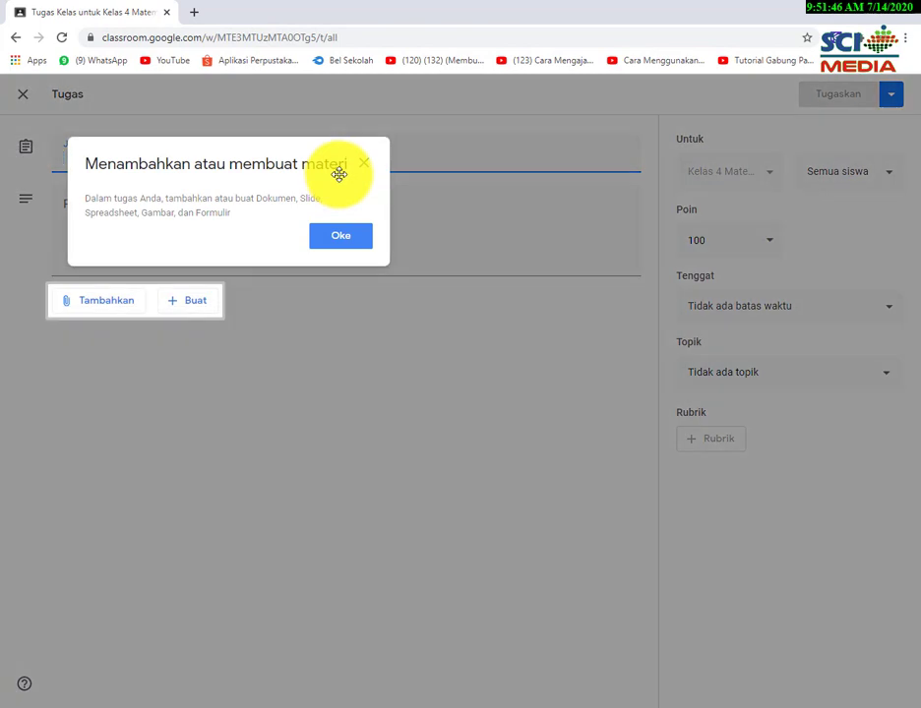
left_click(364, 167)
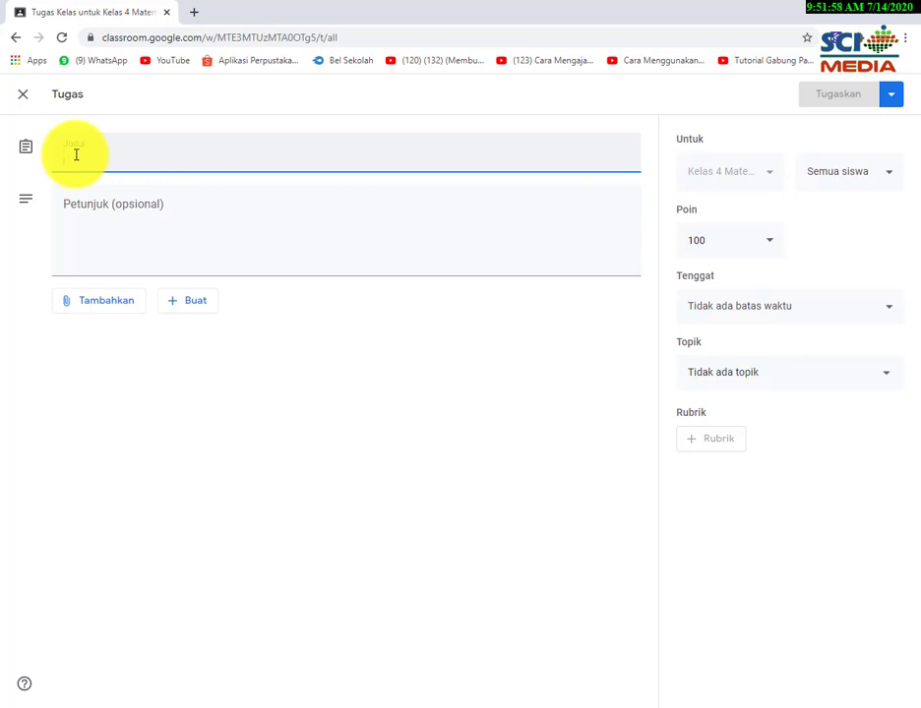
type("Tugas 1")
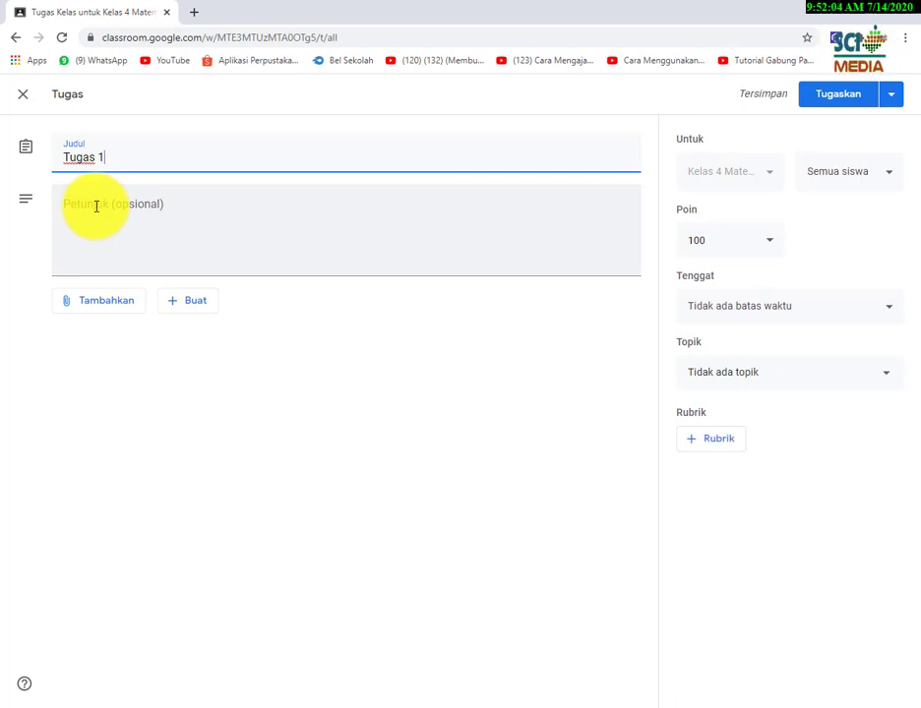
left_click(97, 206)
type("Tugas sudah diinstruksikan pada bagian akhir video materi pembelajaran. Hal-hal yang harus kalian lakukan: 1. Kerjakan tugas di kertas dengan tulis tangan. 2. Fotokan hasil pekerjaan kalian. 3. Kirimkan foto tersebut melalui kelas Google Classroom Ini.")
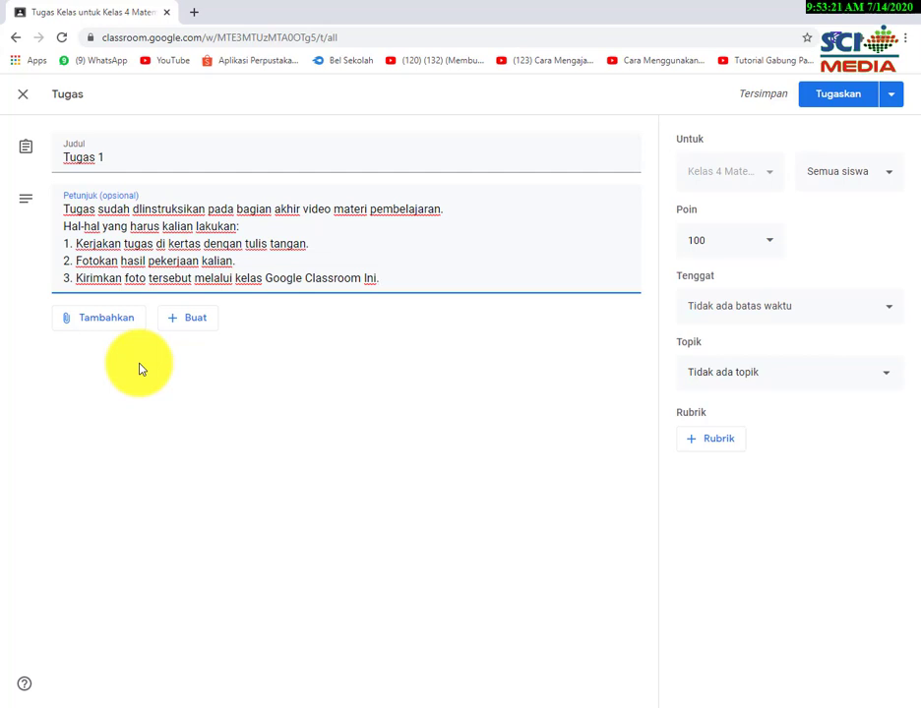
left_click(118, 321)
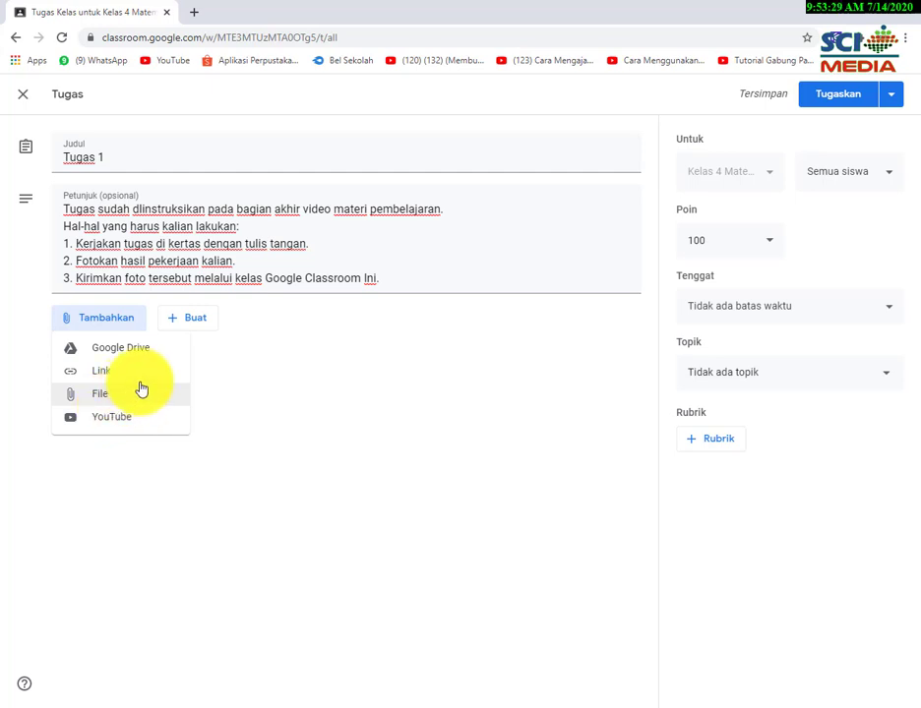
left_click(225, 341)
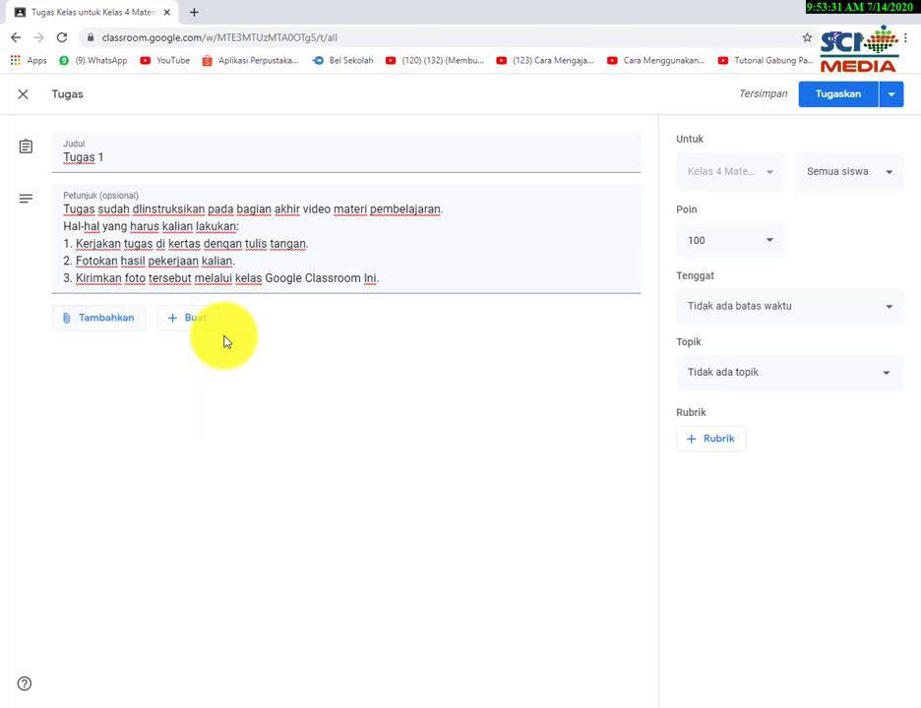
left_click(225, 207)
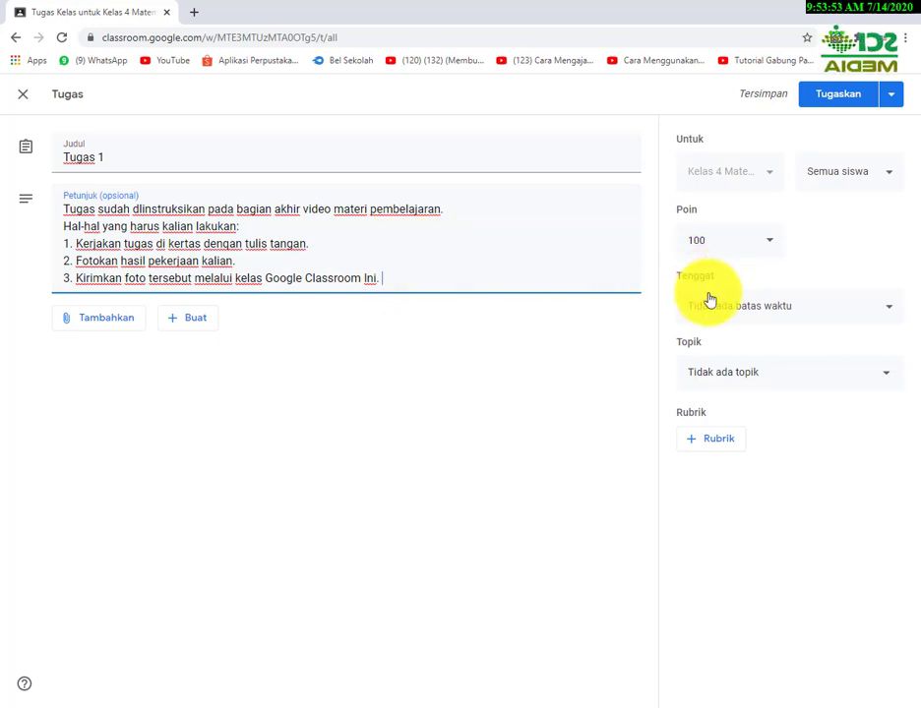
Give Tugas 1 a due date of 16 July 2020 with a due time of 10.00.
left_click(889, 313)
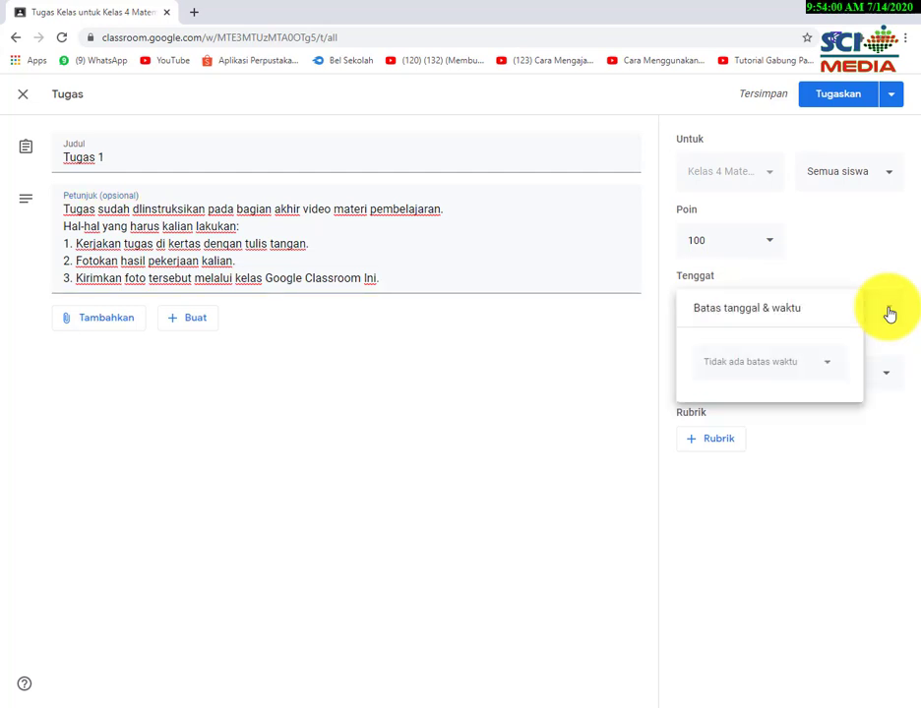
left_click(829, 364)
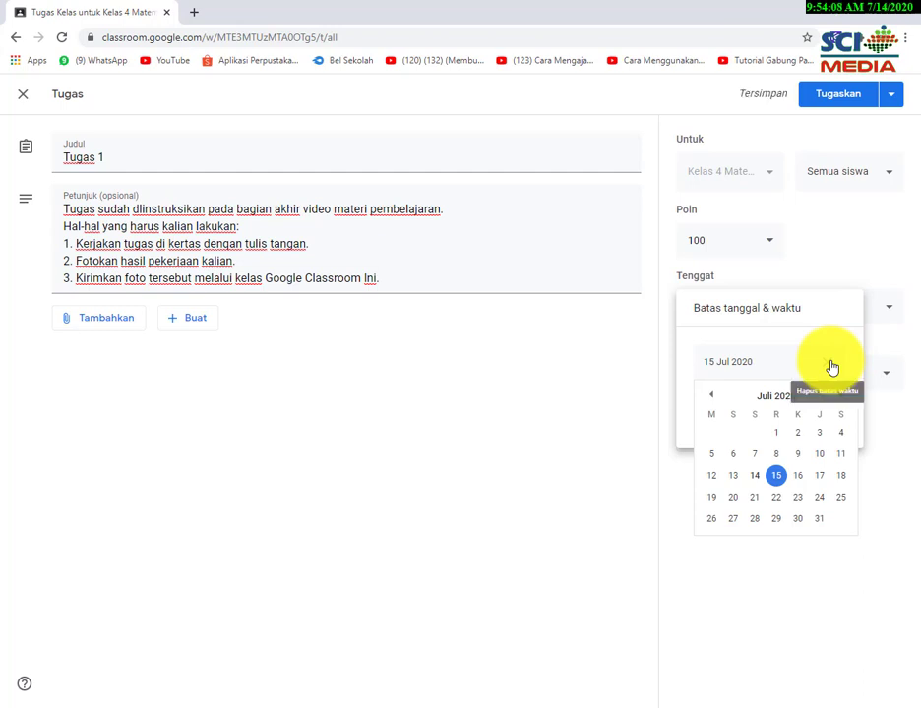
left_click(799, 477)
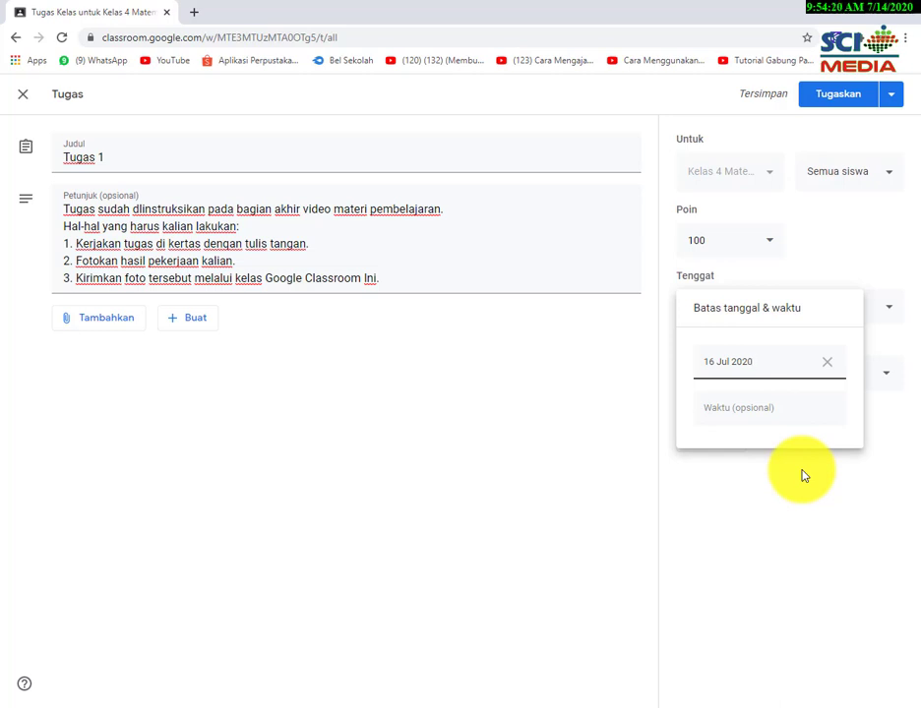
left_click(729, 417)
type("10")
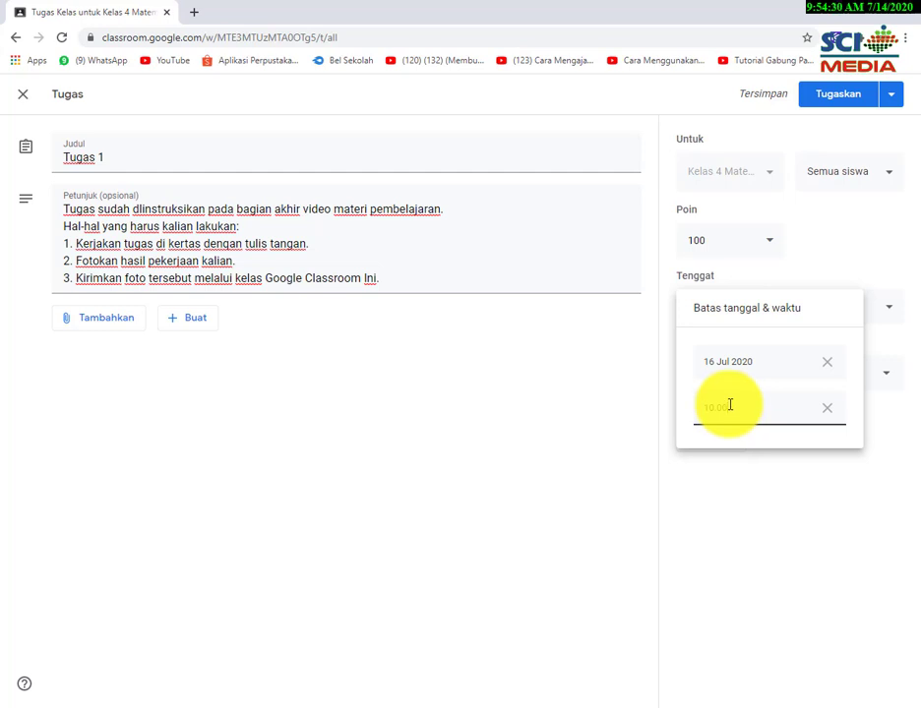
left_click(793, 470)
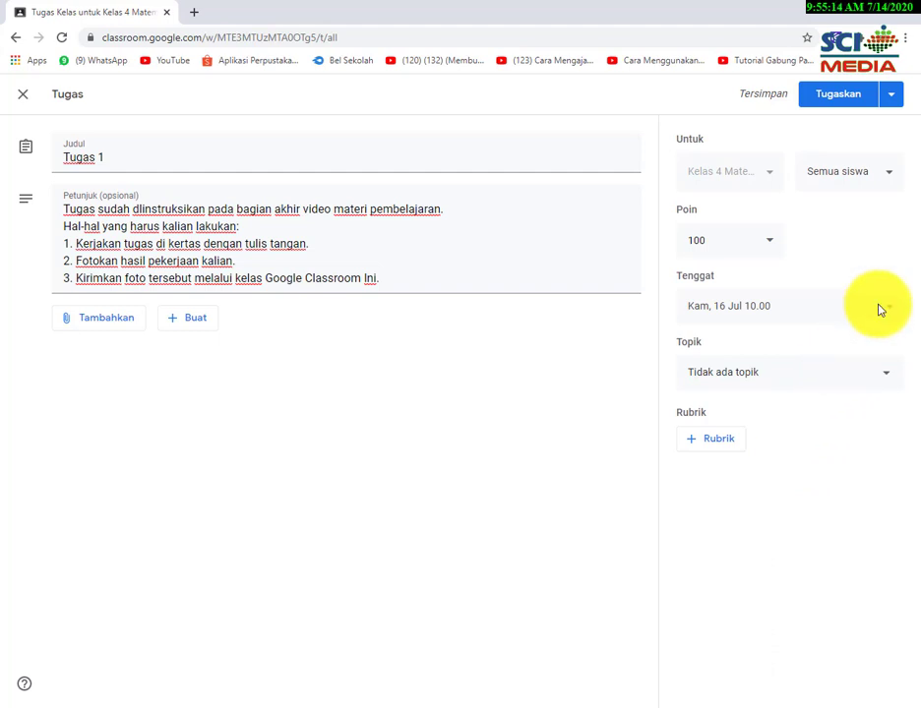
Schedule the Tugas 1 assignment to post on 16 Jul 2020 at 09.00.
left_click(886, 97)
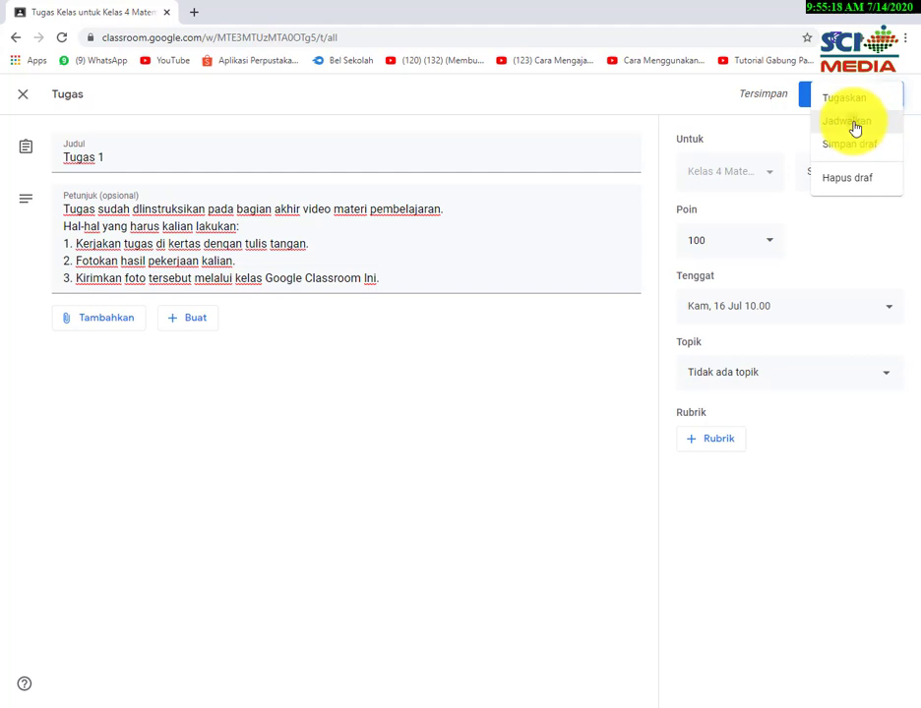
left_click(854, 126)
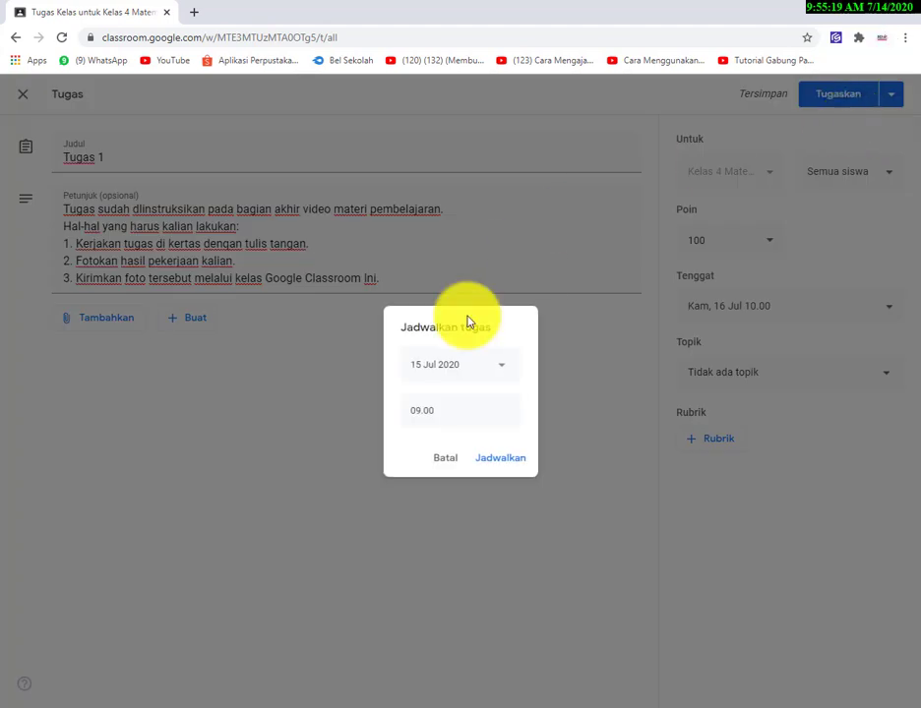
left_click(495, 372)
left_click(503, 479)
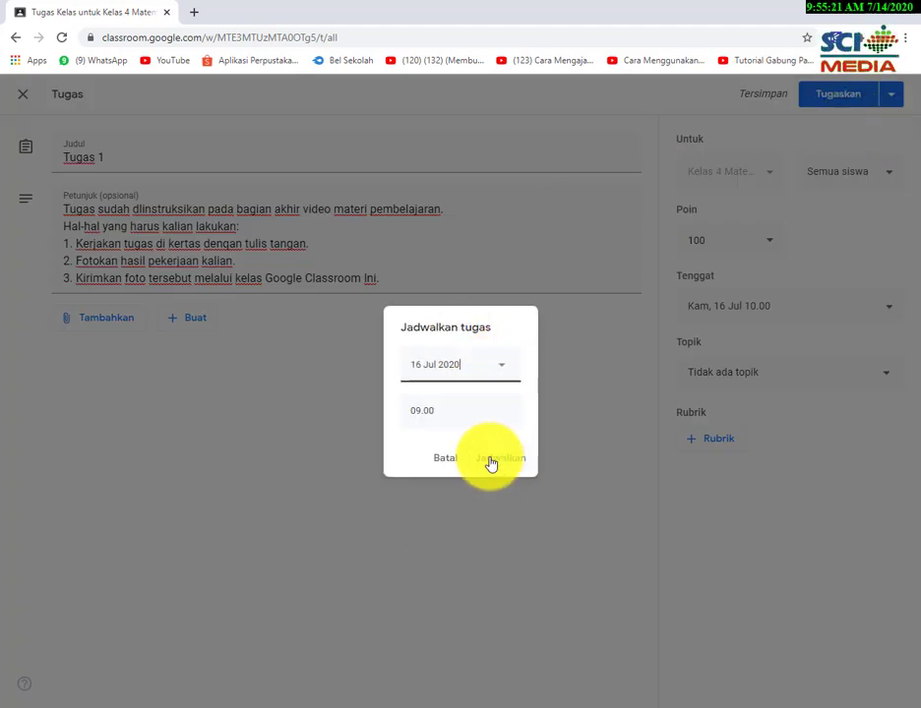
left_click(460, 407)
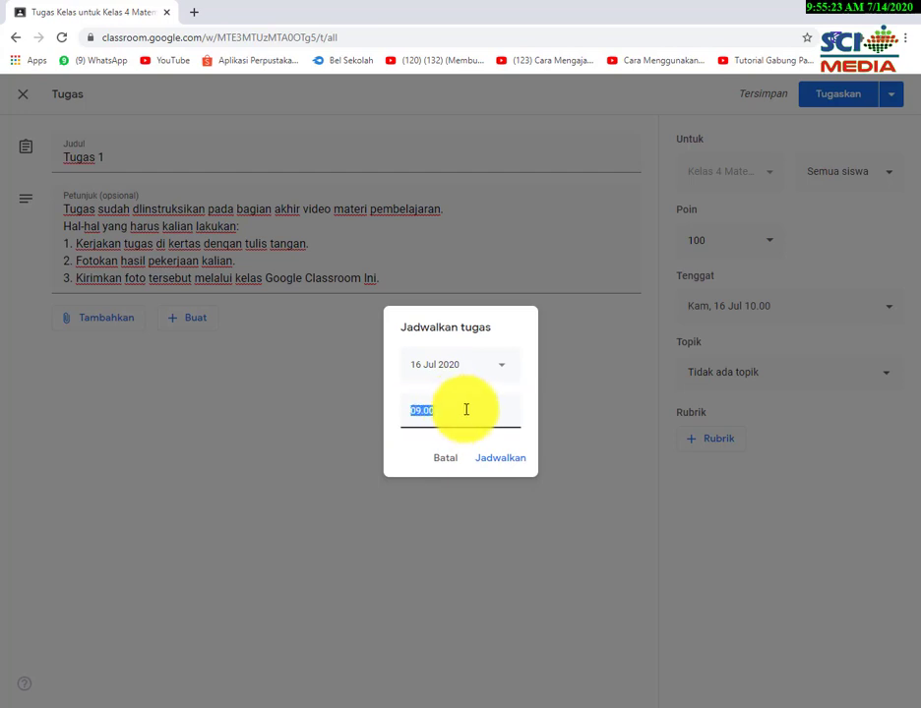
left_click(492, 462)
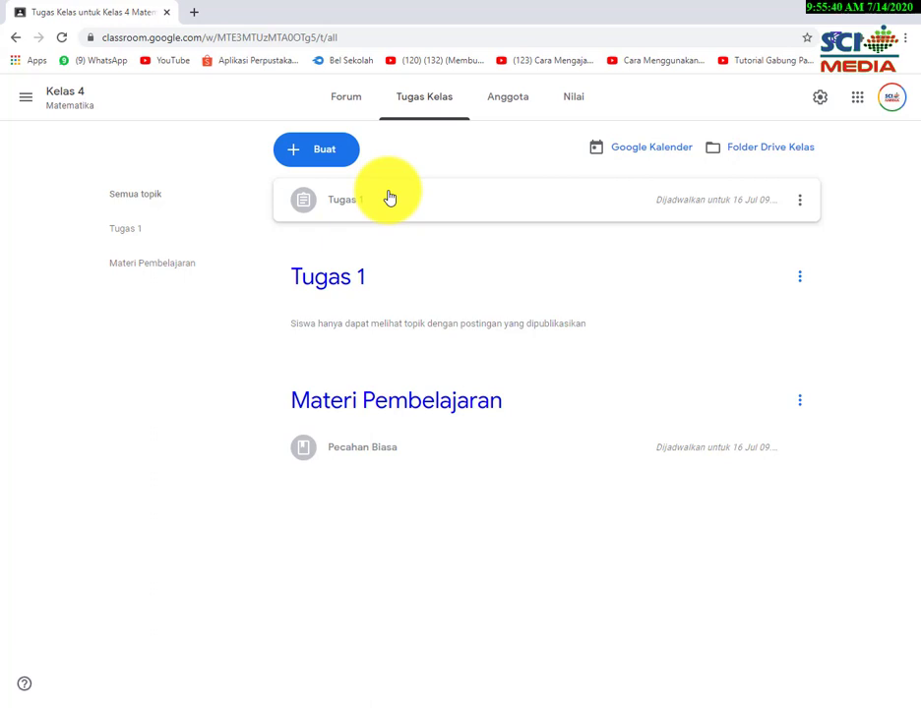
Drag the Tugas 1 assignment down into the Tugas 1 topic section.
left_click_drag(384, 197, 389, 263)
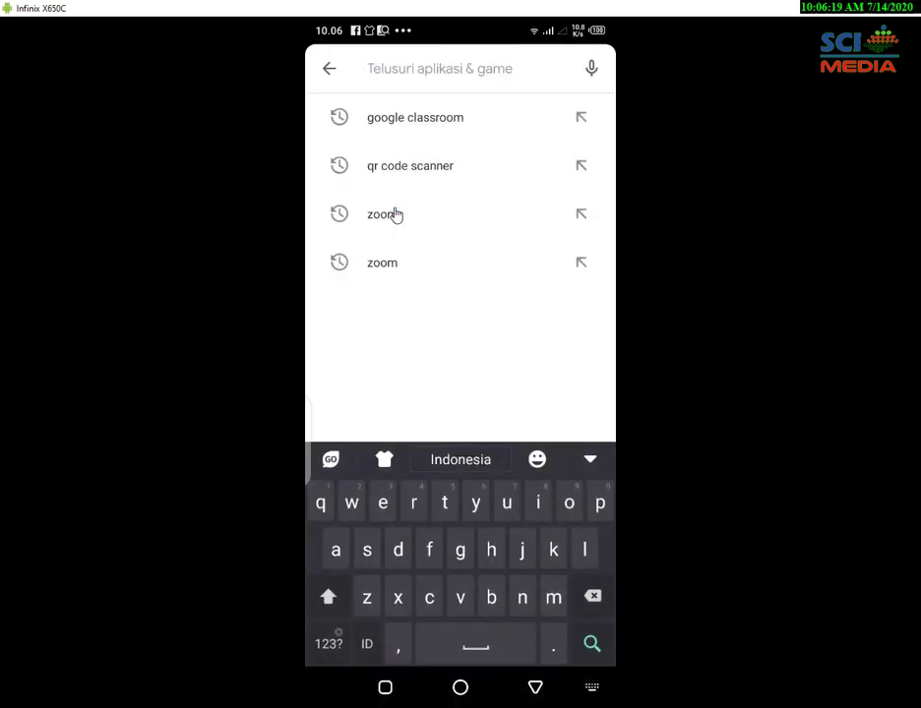
Search the Play Store for 'google classroom'.
type("goo")
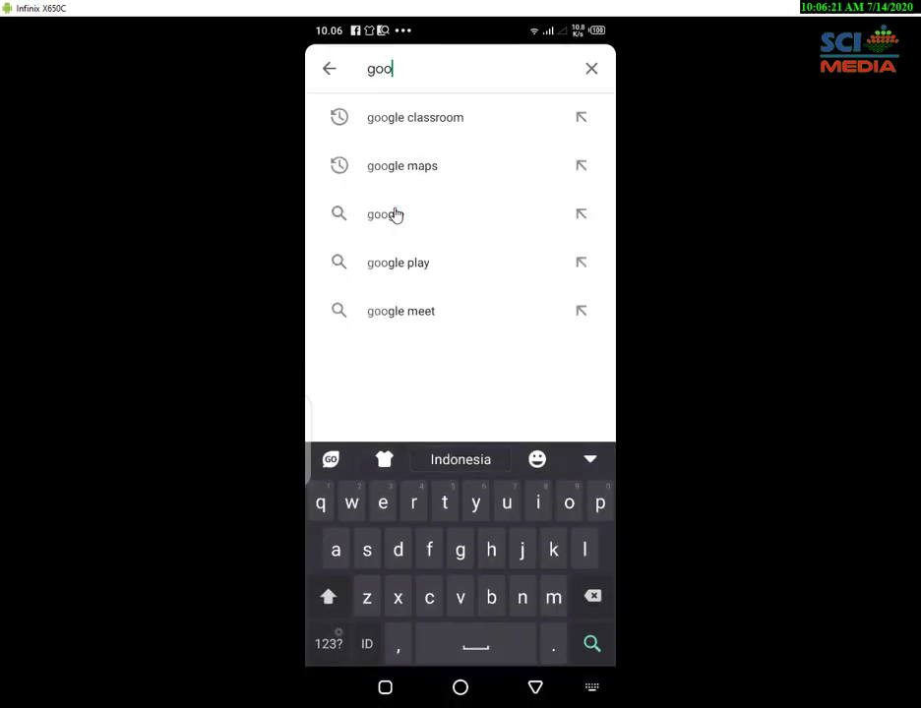
type("gle cla")
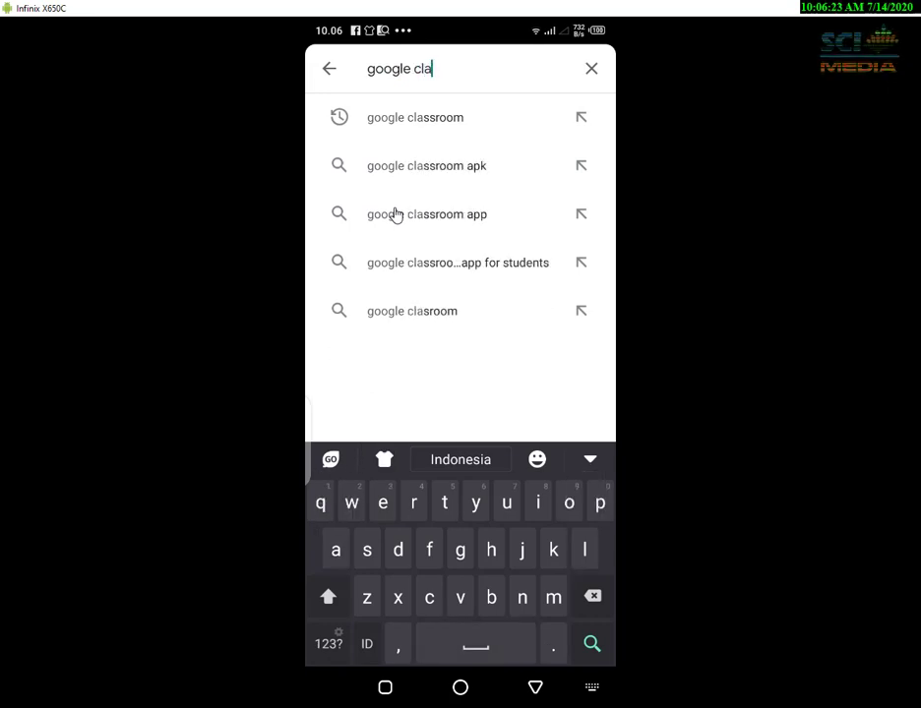
type("ssroom")
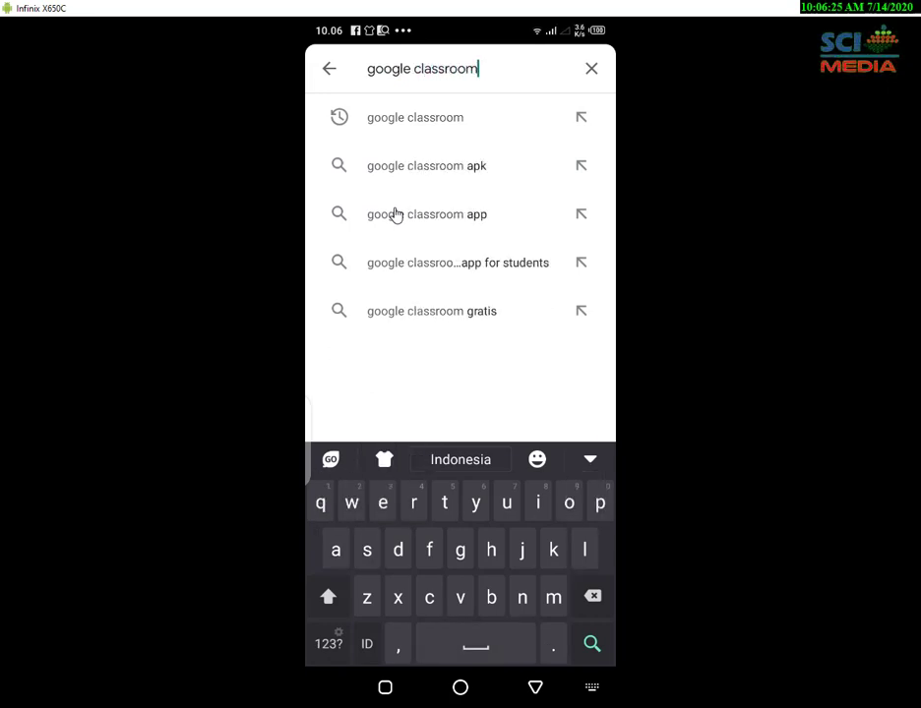
key("Return")
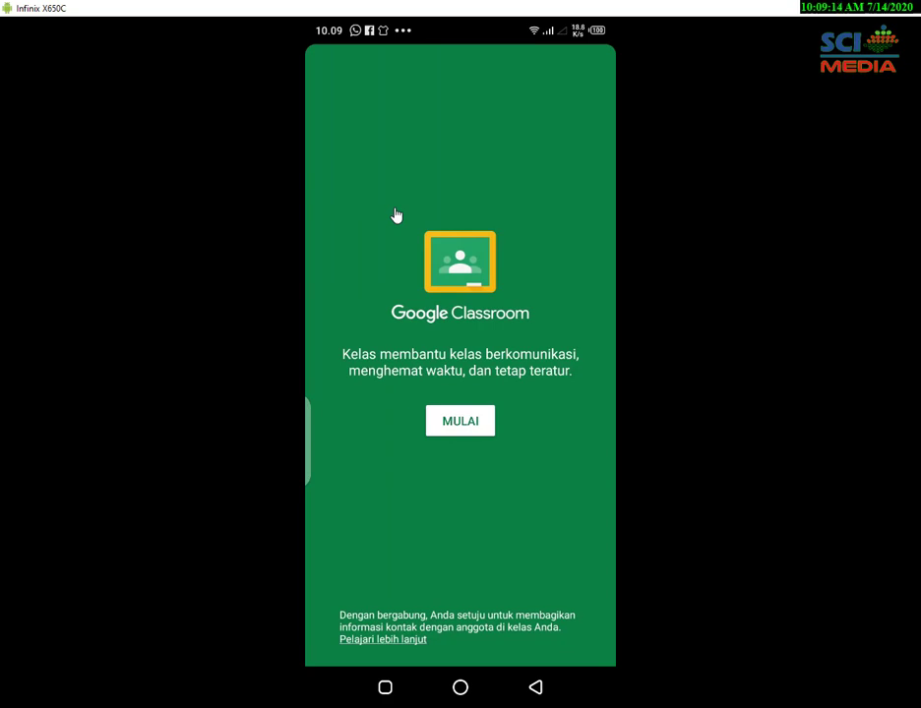
Start the Classroom app and continue with the phone's chosen account.
left_click(443, 425)
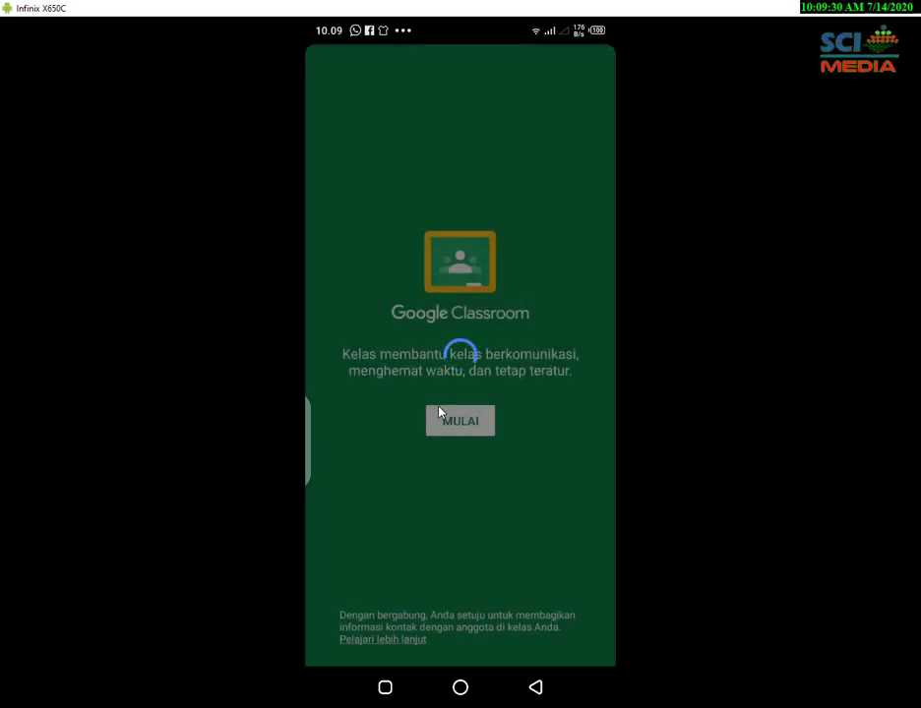
left_click(439, 407)
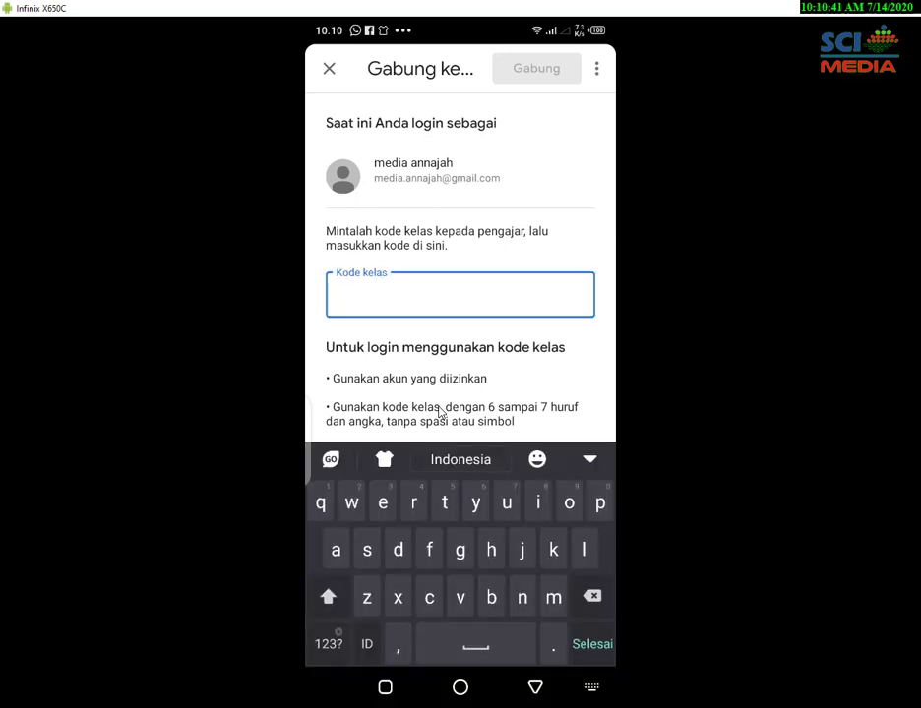
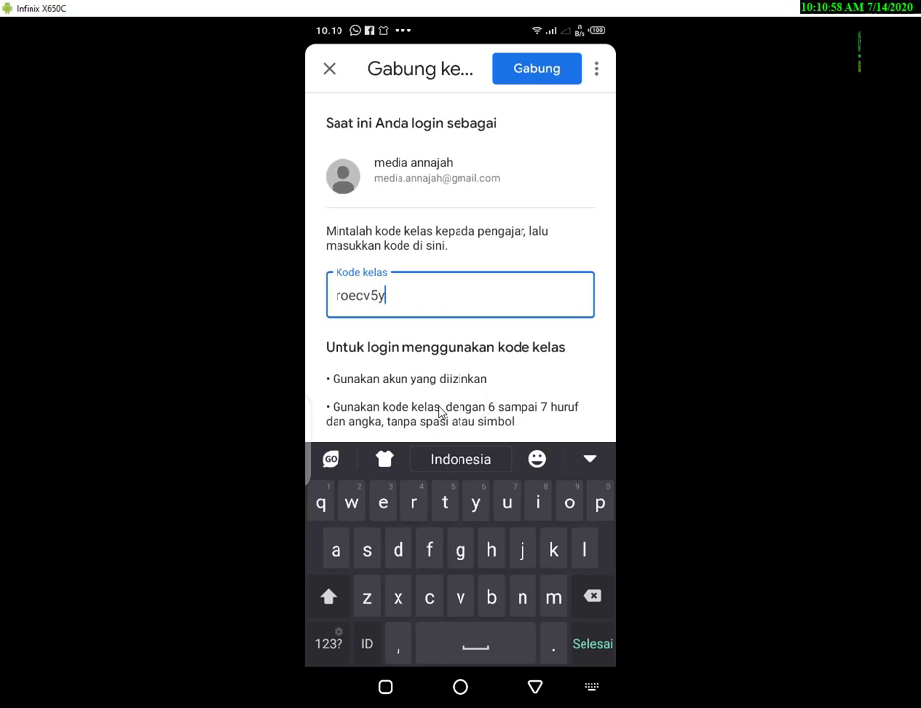
Enter the teacher's seven-character class code and submit it to join Kelas 4 Matematika.
key("Return")
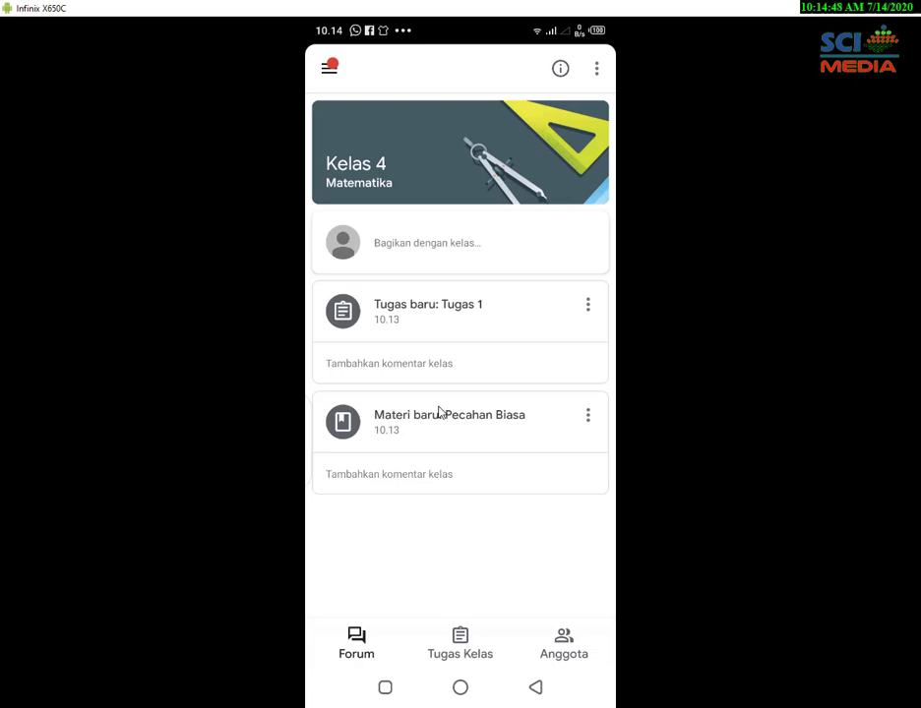
Open the 'Materi baru: Pecahan Biasa' material post to view its Arti Pecahan.mp4 video.
left_click(440, 414)
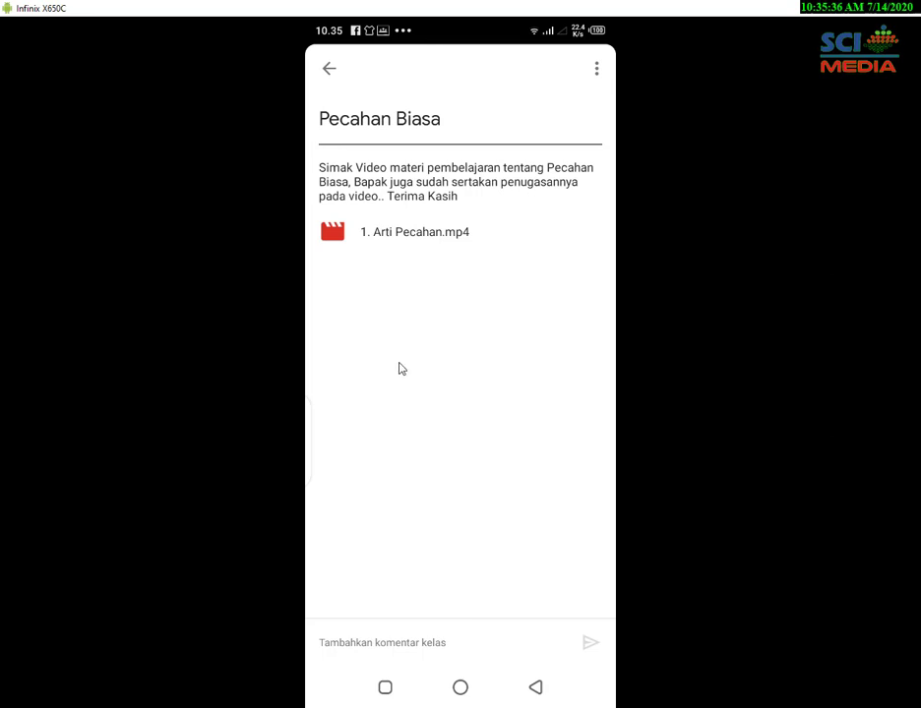
Go back to the Kelas 4 stream and open the Tugas 1 assignment details.
left_click(330, 71)
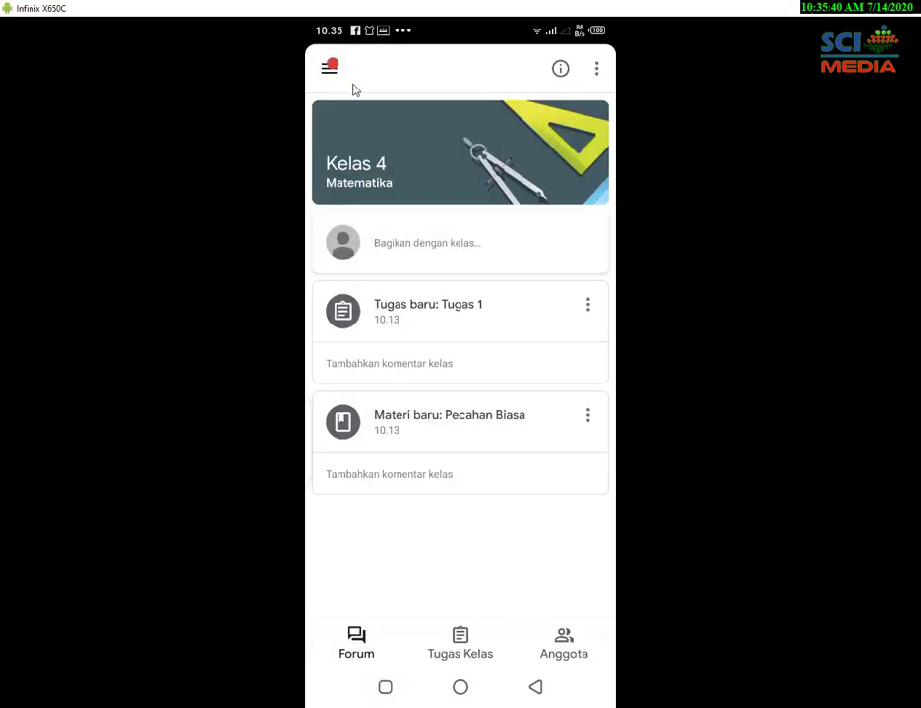
left_click(425, 314)
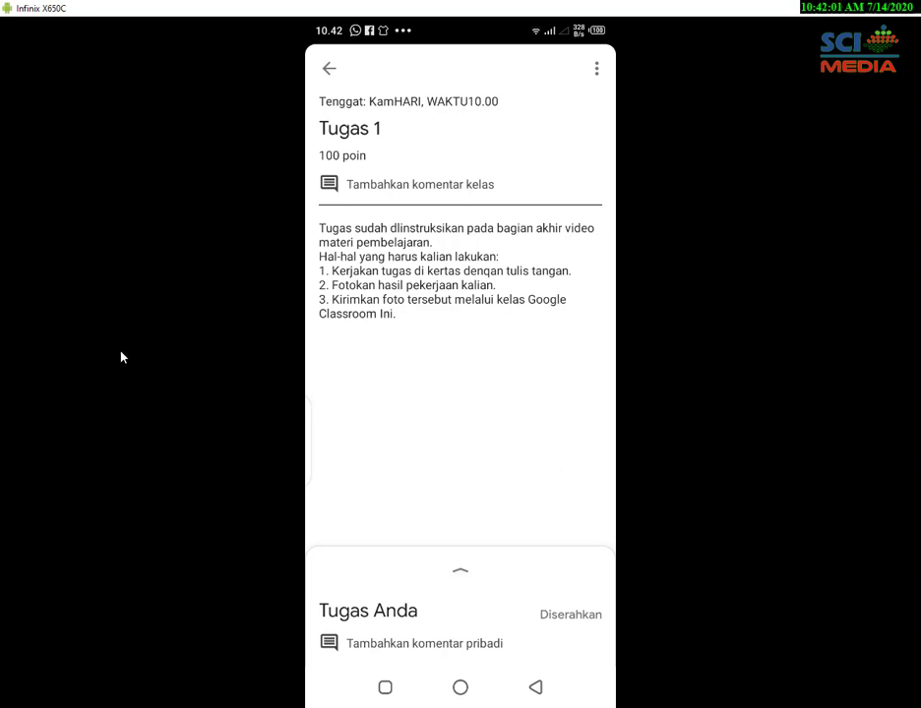
Leave the Tugas 1 assignment page and return to the Kelas 4 Forum.
left_click(330, 70)
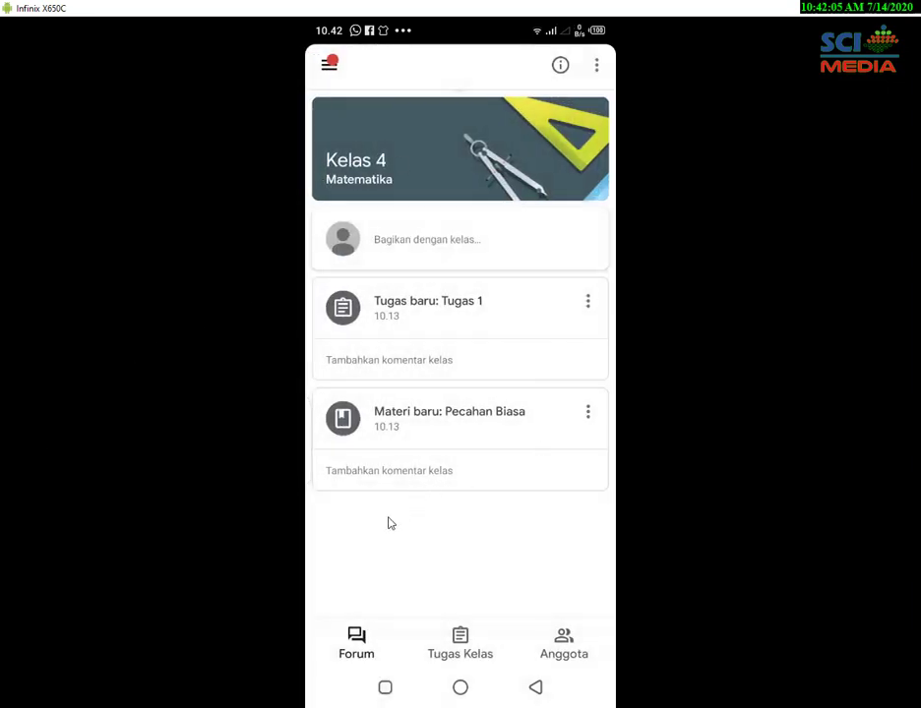